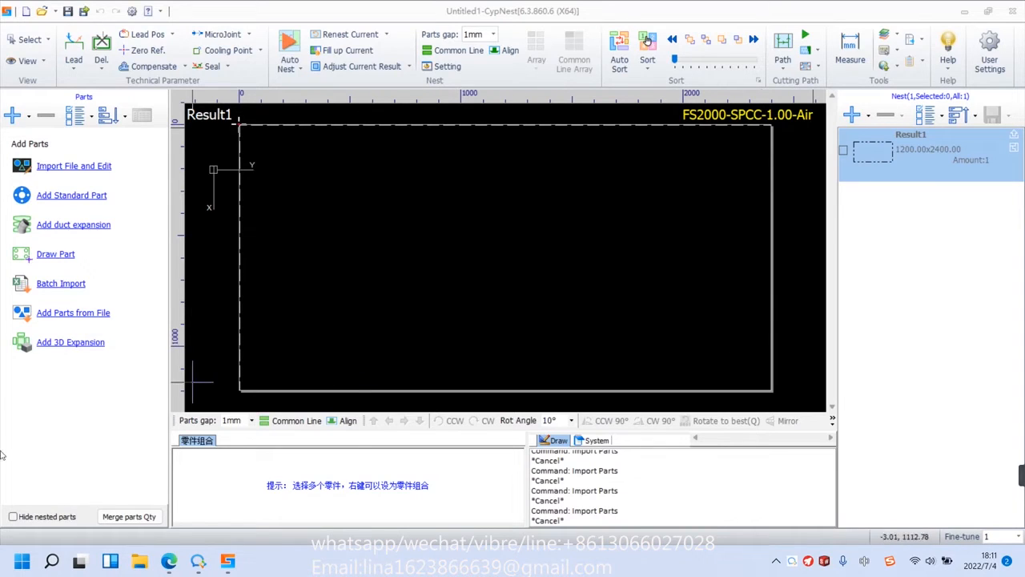
- Import the "tutorial 3" drawing from the desktop for editing
left_click(80, 167)
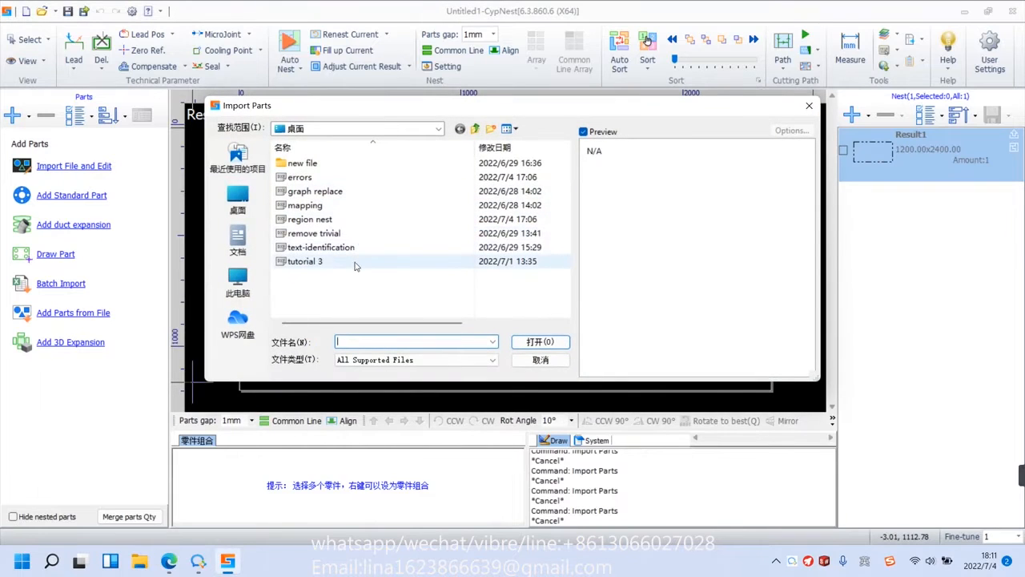
left_click(306, 261)
left_click(529, 342)
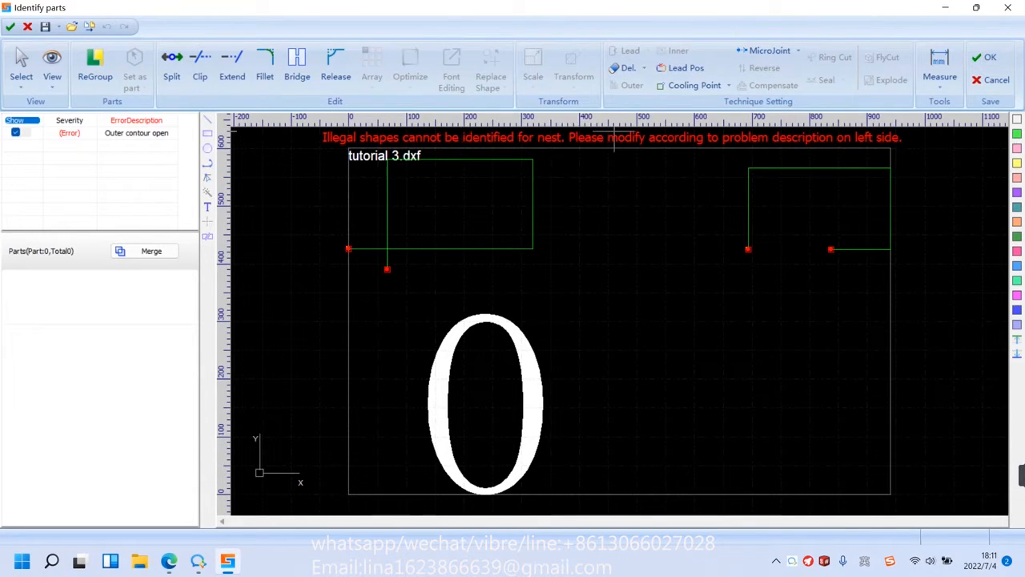
- Apply Remove Duplication to the open outline with crossing lines beside the drawing name
left_click(577, 177)
left_click(406, 80)
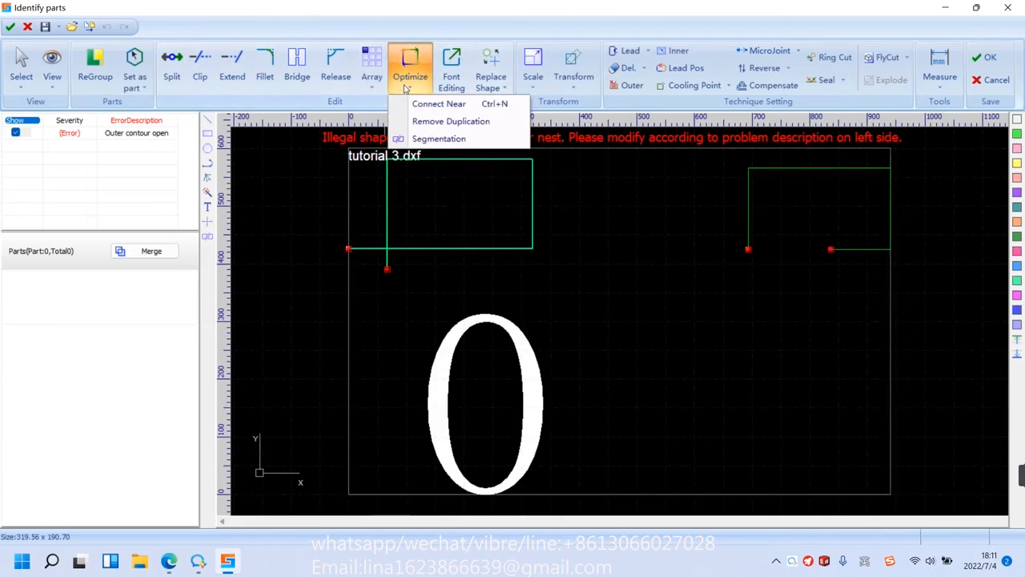
left_click(432, 123)
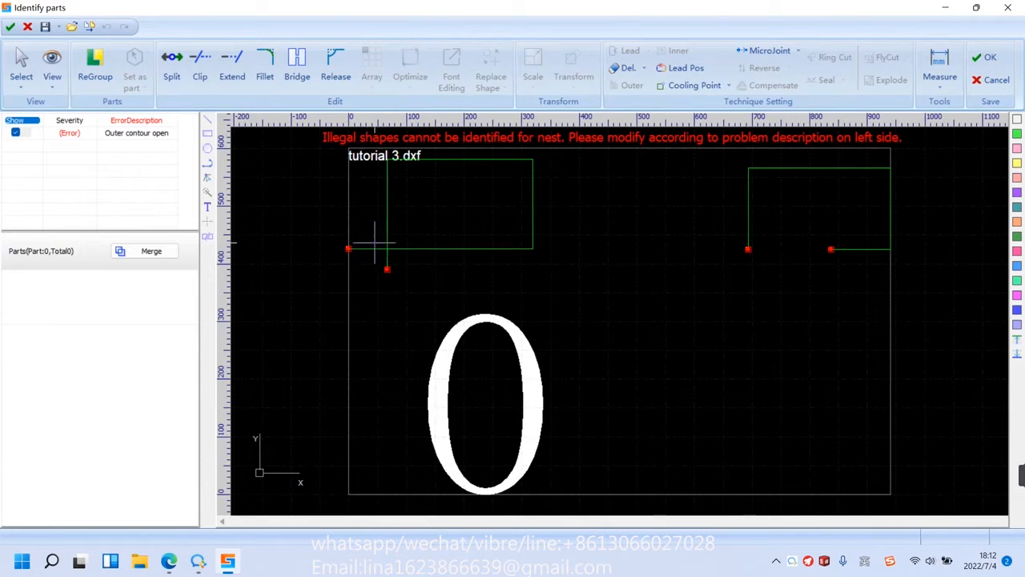
- Clip the overhanging line ends at the crossing corner of the outline beside the drawing name and end the command
left_click(200, 68)
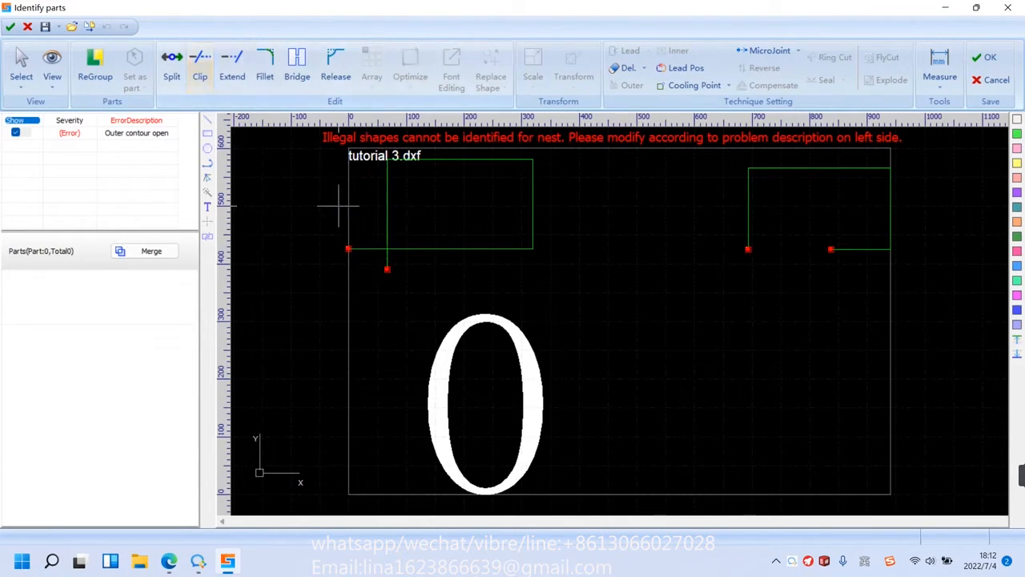
left_click(200, 68)
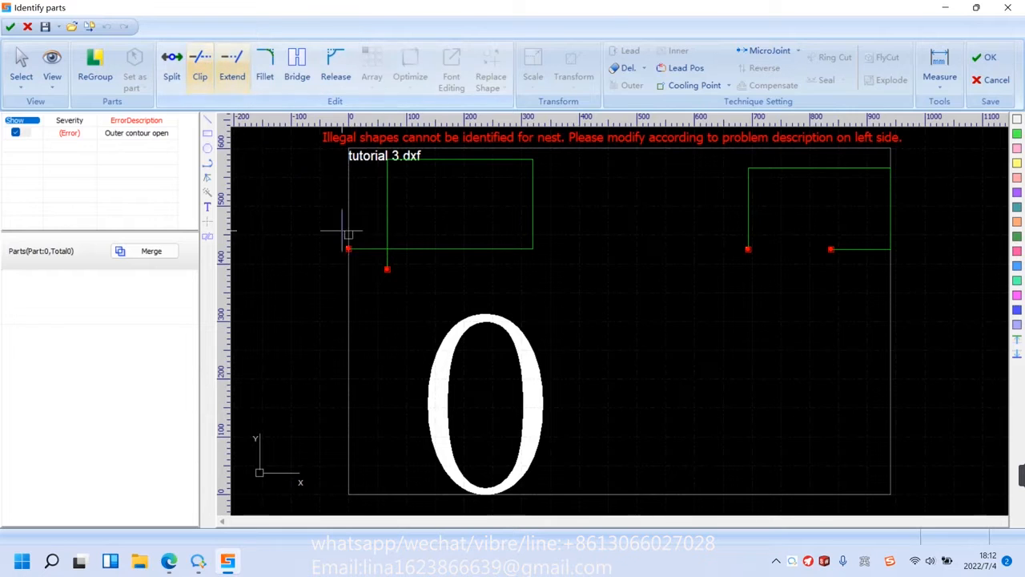
left_click(362, 249)
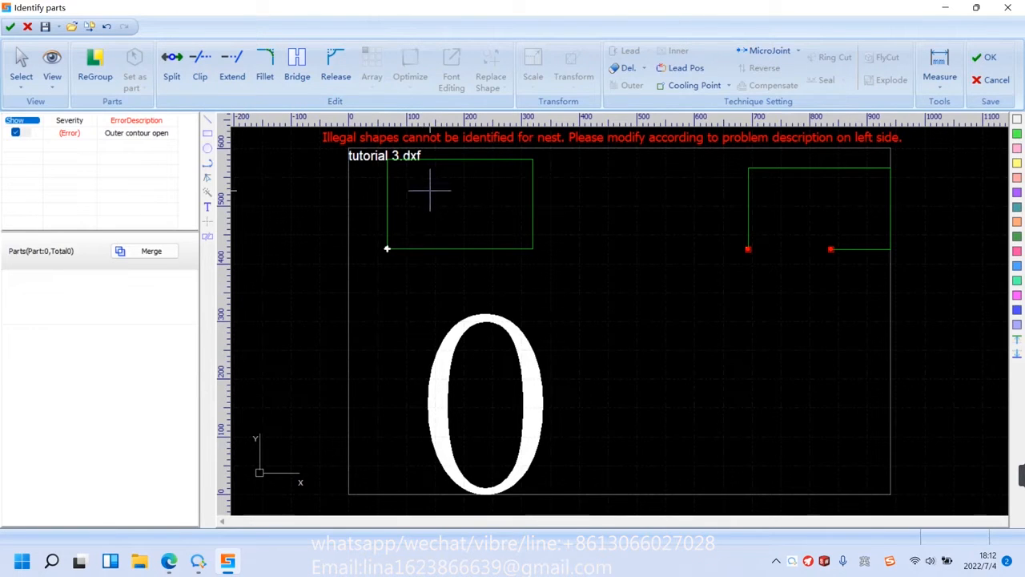
right_click(569, 199)
left_click(586, 207)
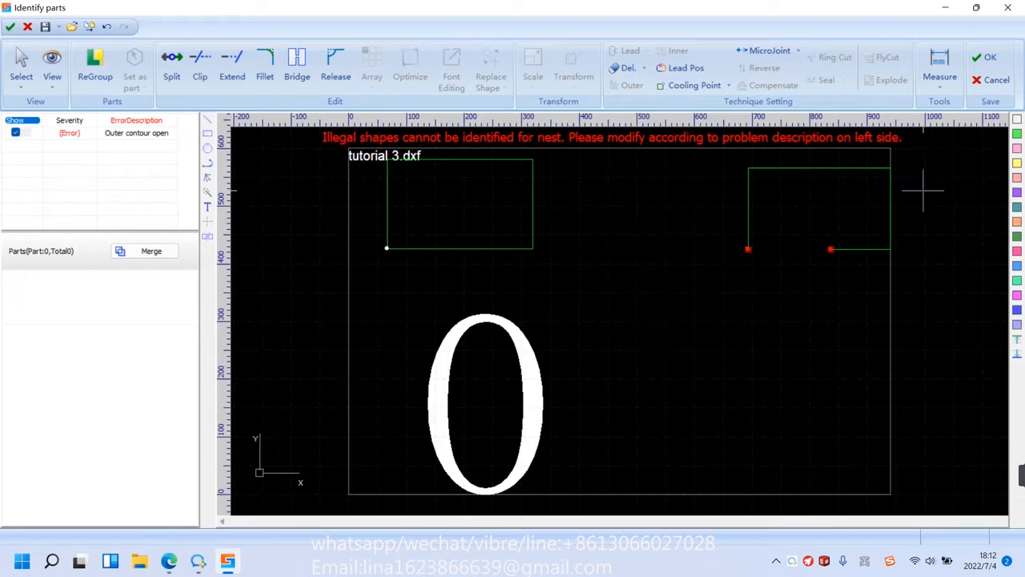
- Extend the short lower line of the other open rectangle to its vertical edge so the contour closes, and end the command
scroll(905, 176, "up", 2)
scroll(907, 176, "up", 2)
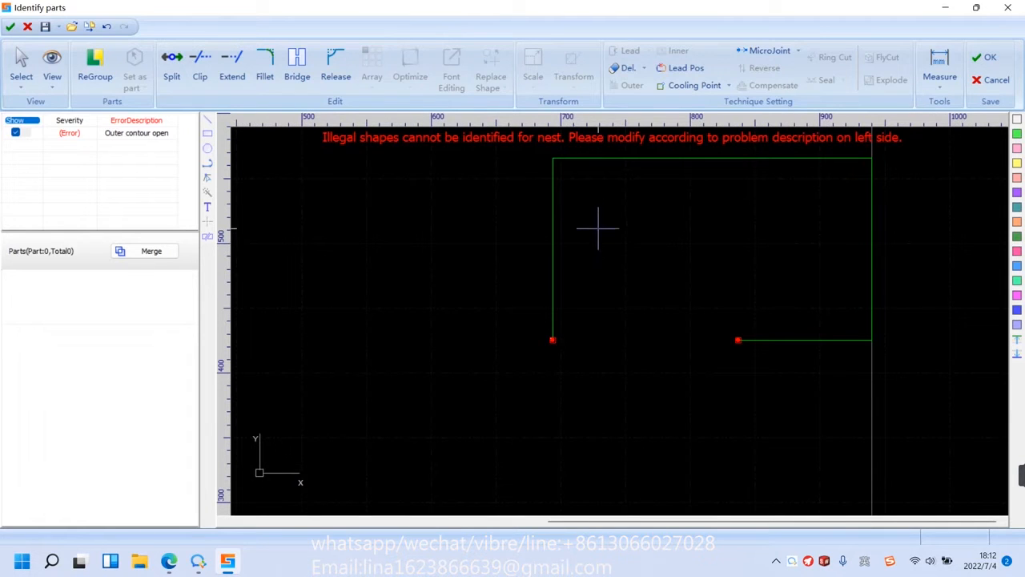
left_click(233, 67)
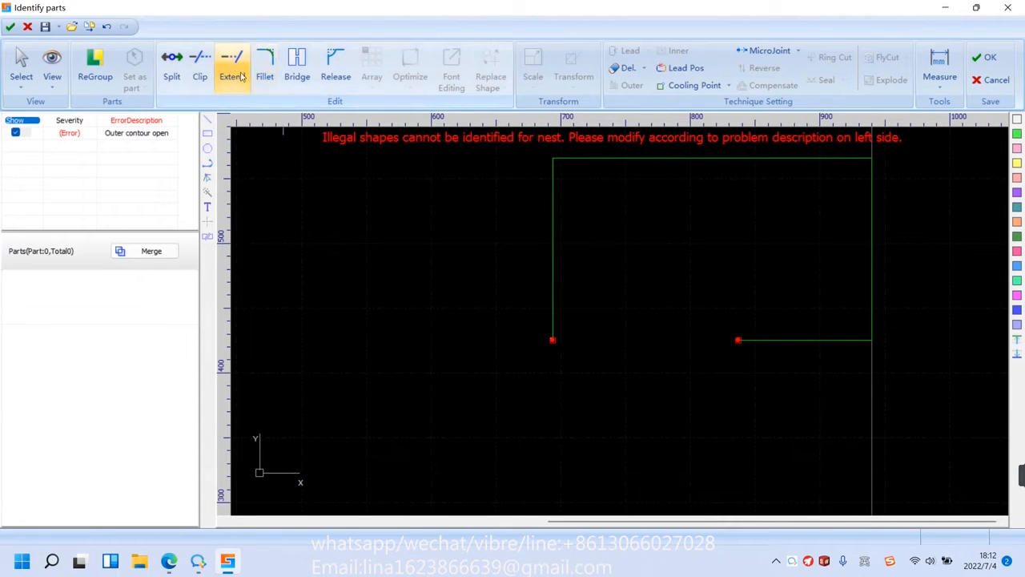
left_click(748, 341)
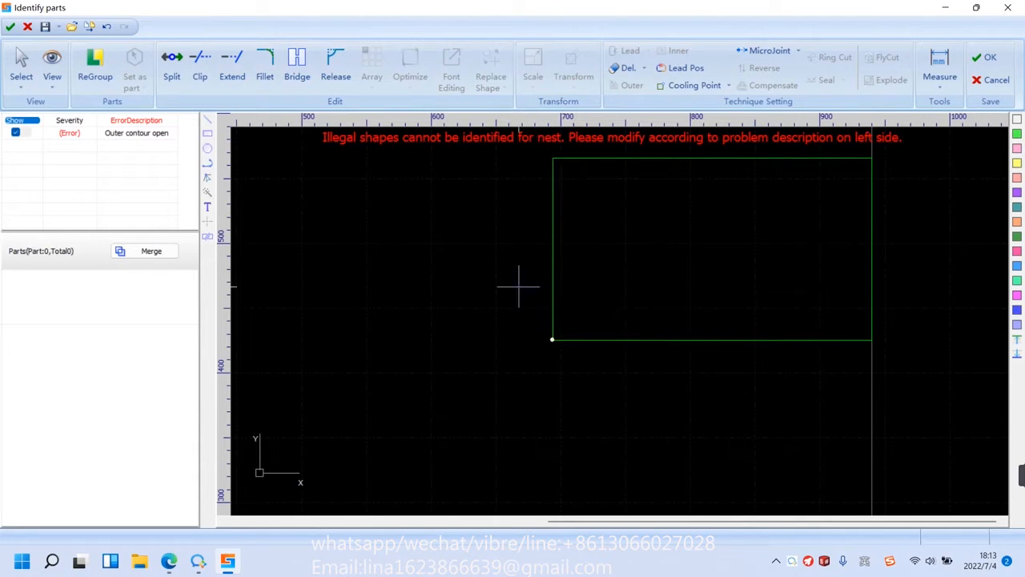
right_click(491, 268)
left_click(513, 277)
- Convert the letter O text below the rectangles to curves
scroll(840, 148, "down", 3)
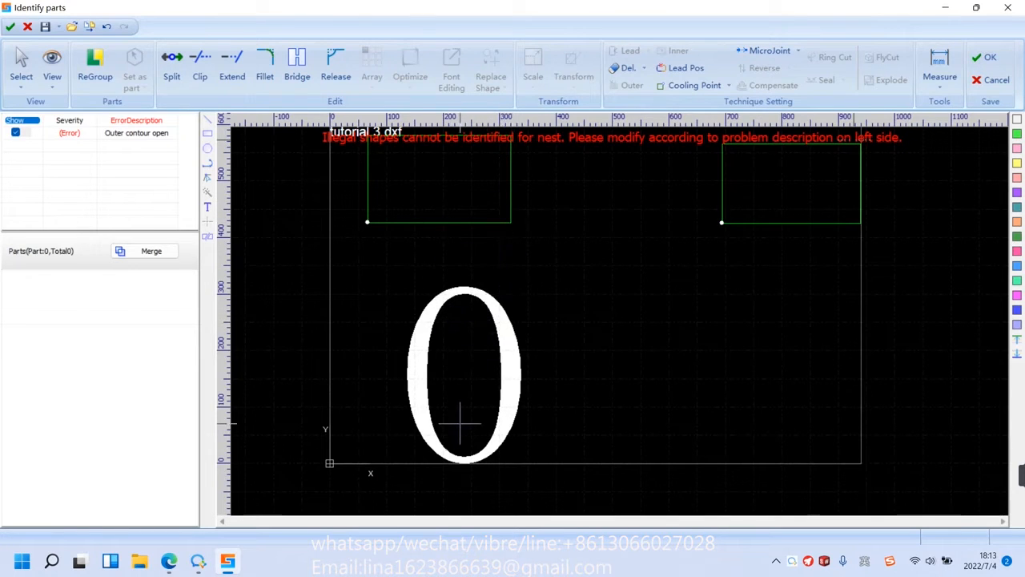
scroll(461, 424, "up", 3)
scroll(464, 414, "down", 2)
left_click_drag(474, 227, 527, 282)
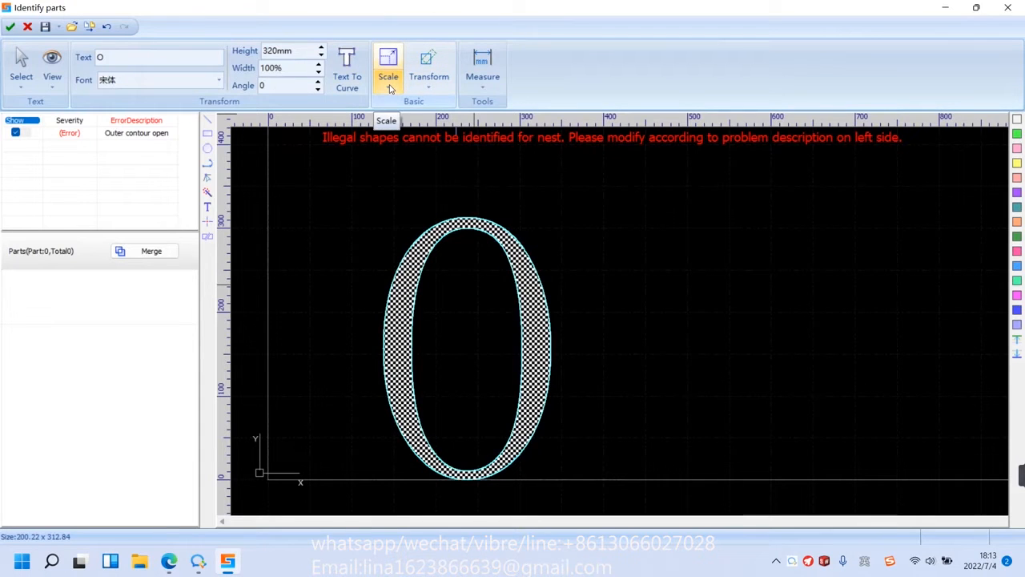
left_click(342, 73)
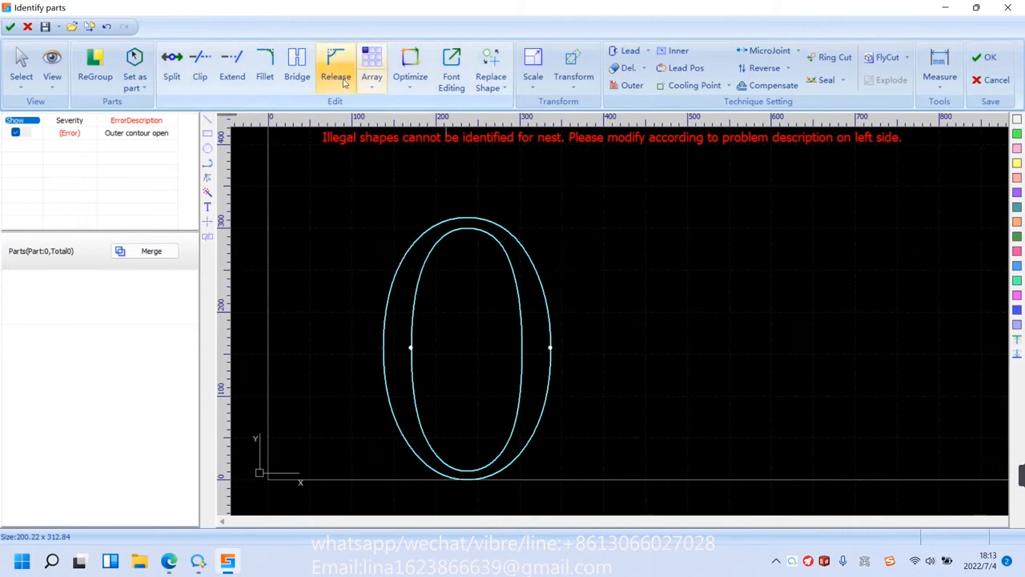
- Bridge the outer and inner contours of the O near its upper edge with a 5 mm bridge, and select the joined shape
left_click(298, 70)
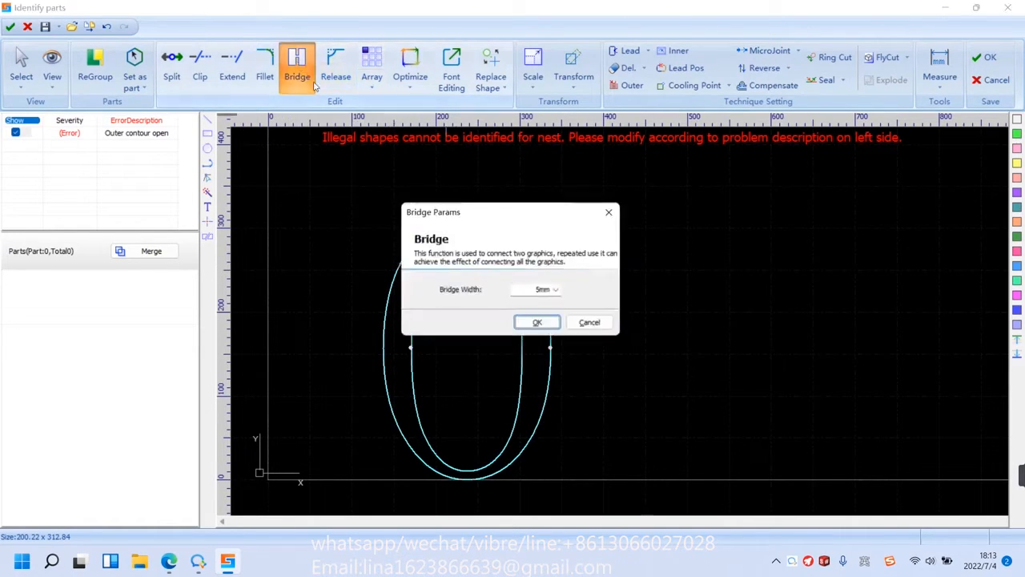
left_click(541, 326)
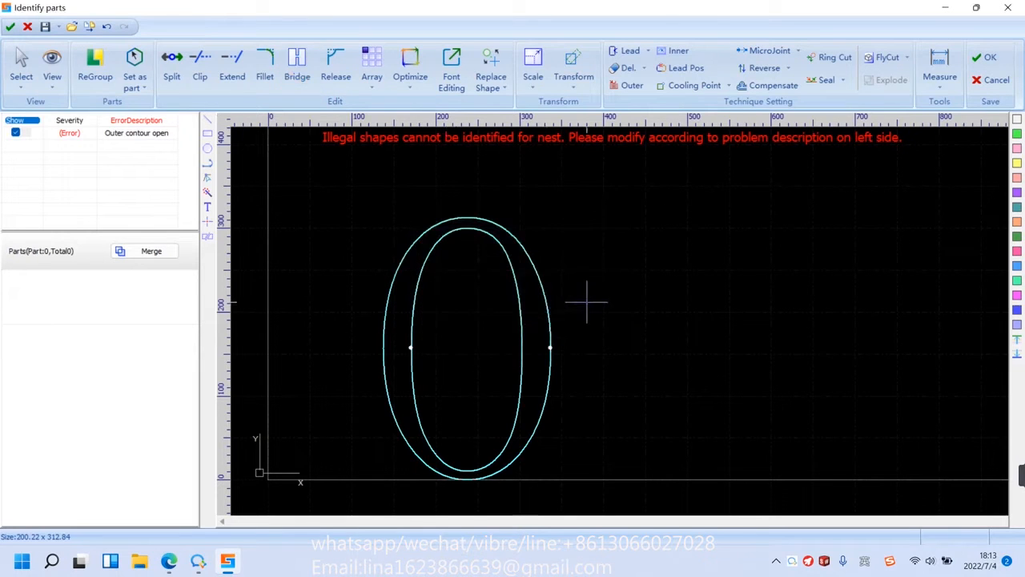
left_click(511, 217)
left_click(483, 241)
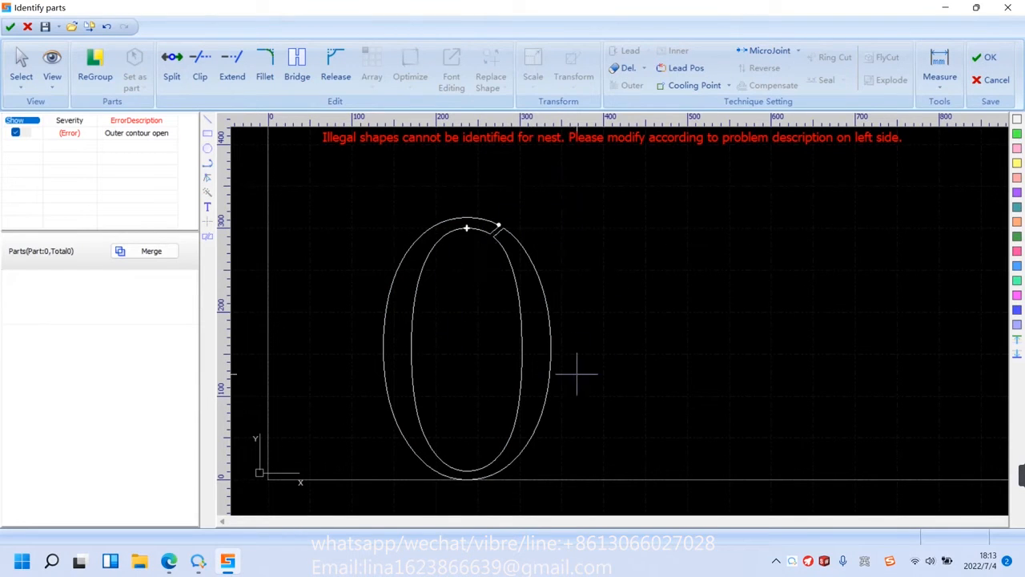
right_click(573, 242)
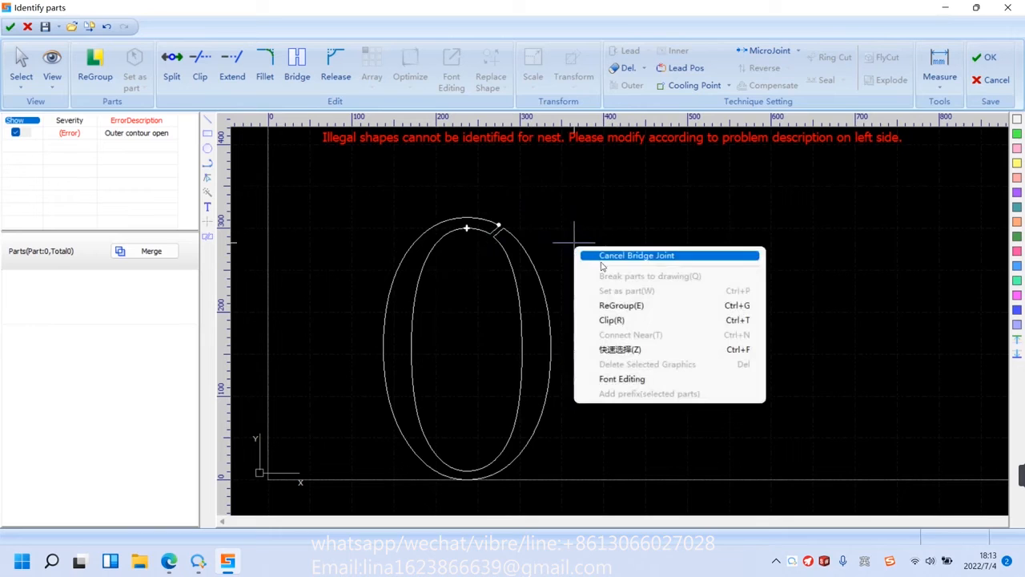
left_click(602, 258)
left_click(459, 253)
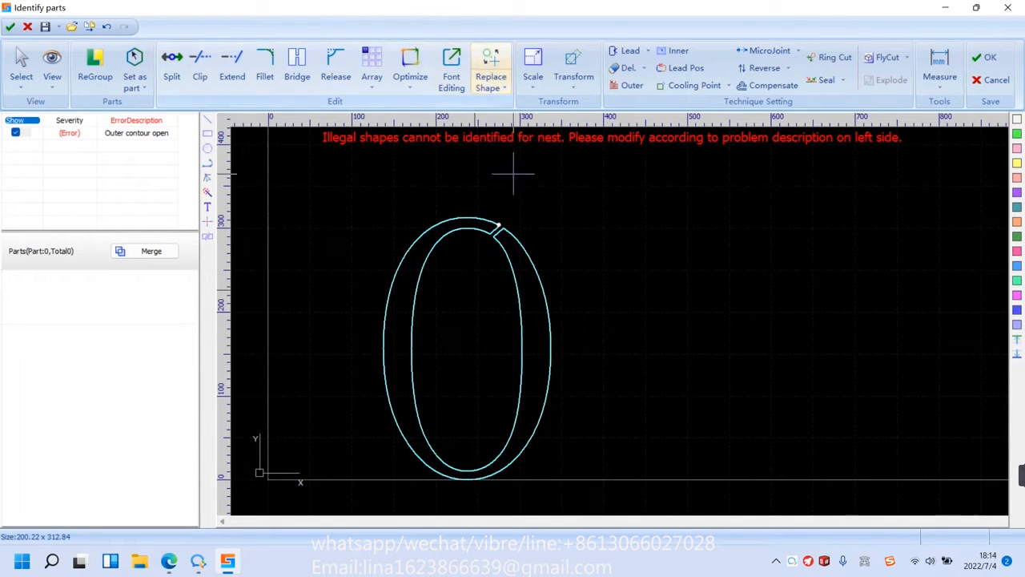
- Set the closed rectangle beside the drawing name as a part and break it back into plain drawing geometry
scroll(431, 464, "down", 3)
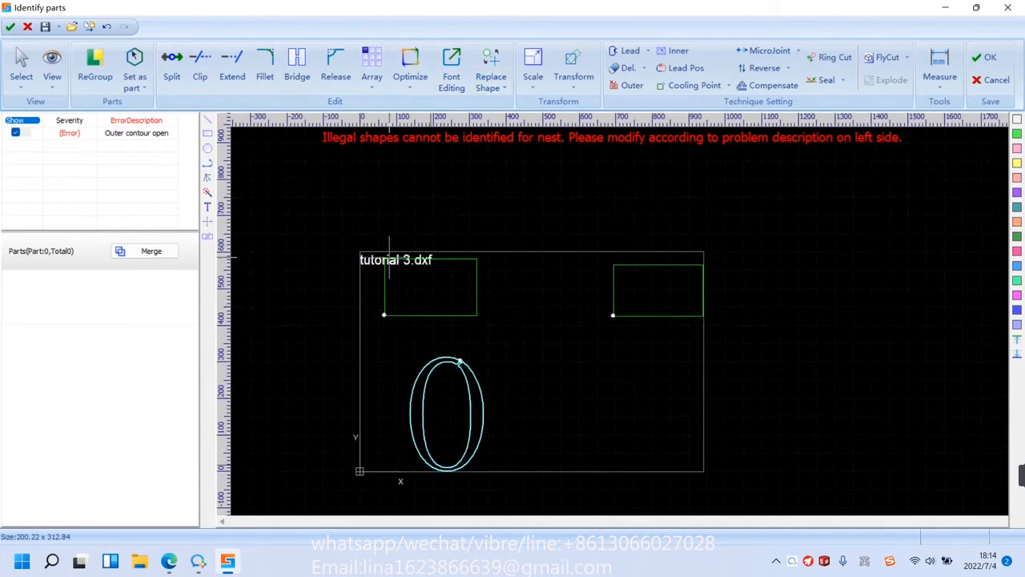
scroll(399, 280, "up", 2)
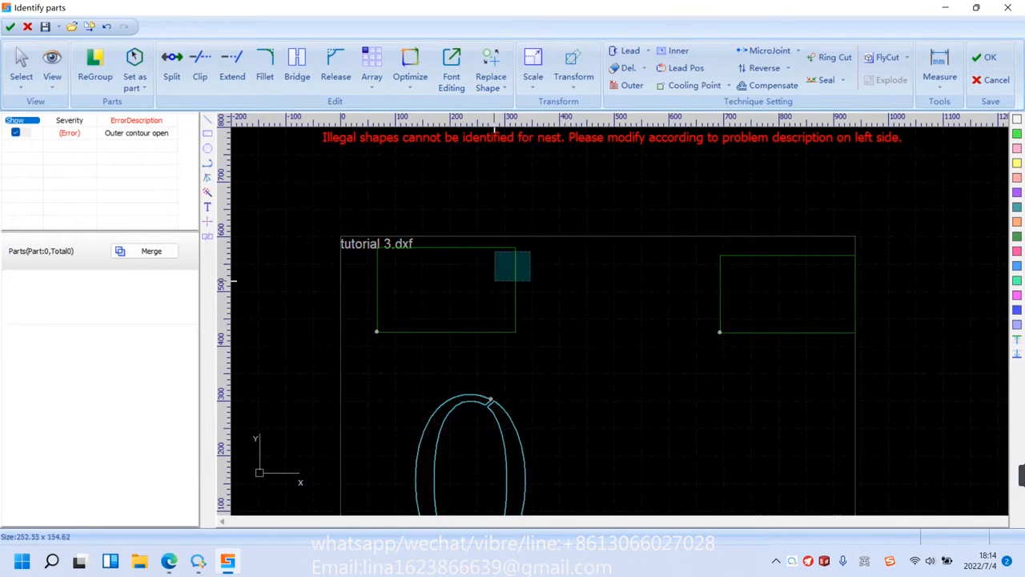
left_click(512, 267)
left_click(135, 58)
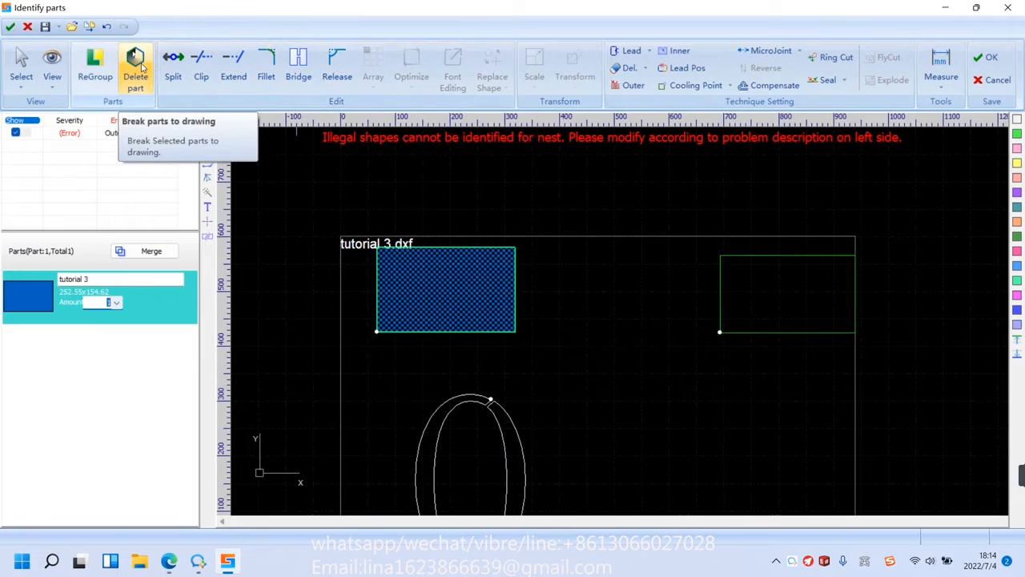
left_click(142, 68)
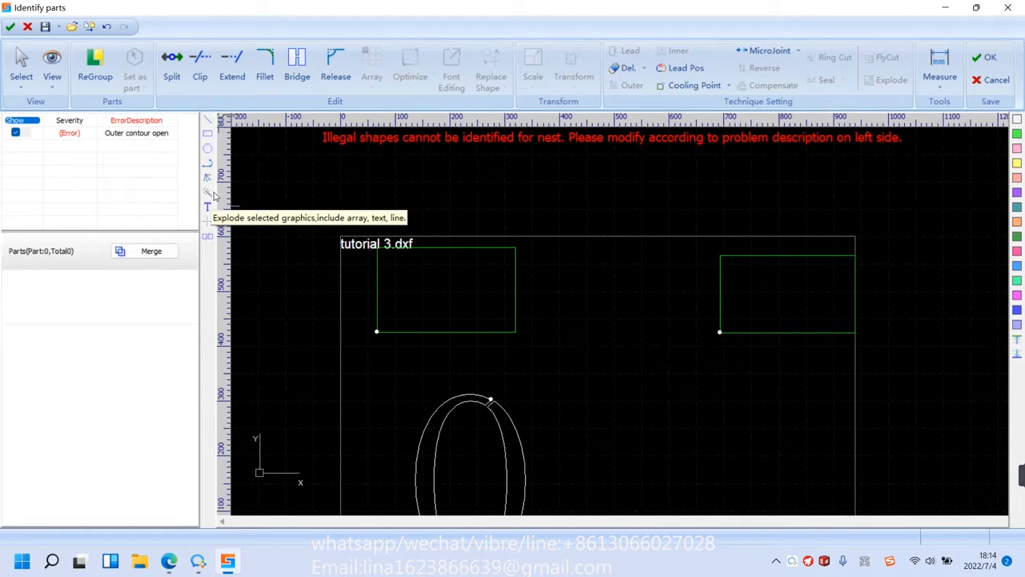
- Explode the rectangle beside the drawing name and rejoin its lines using Connect Near with Direction prior and 0.1 mm merge accuracy
left_click(412, 235)
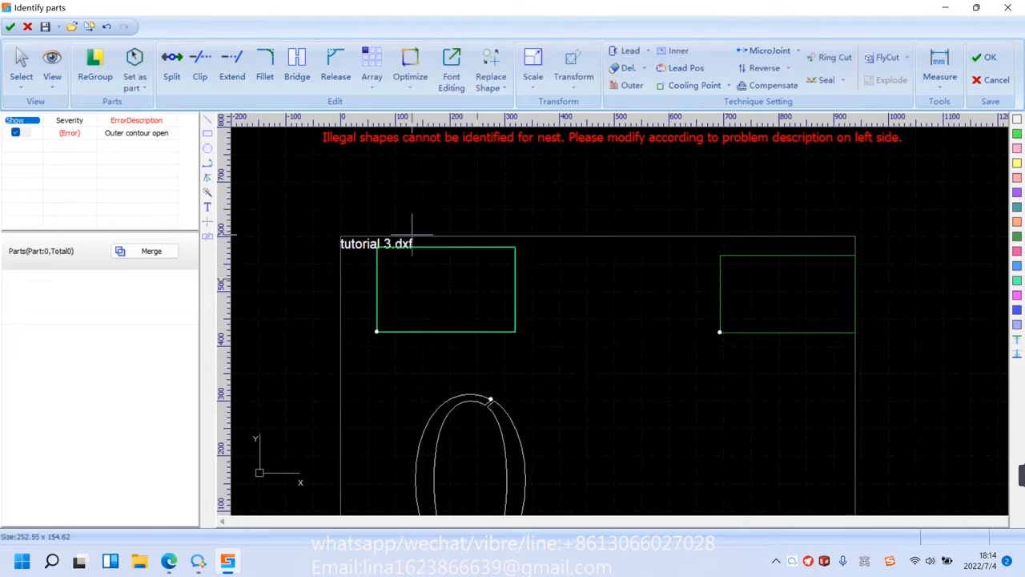
left_click(207, 193)
left_click(414, 91)
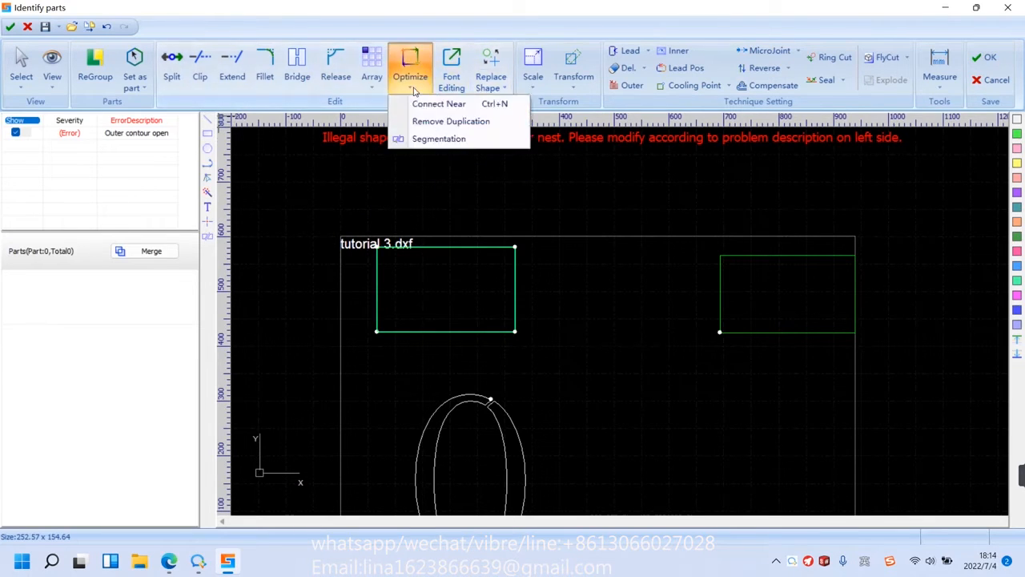
left_click(426, 105)
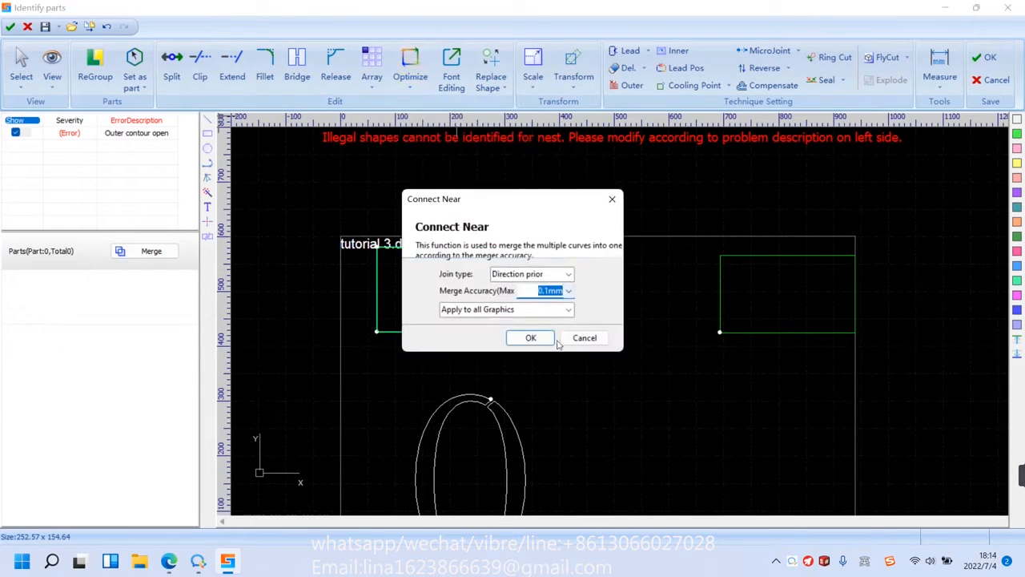
left_click(532, 336)
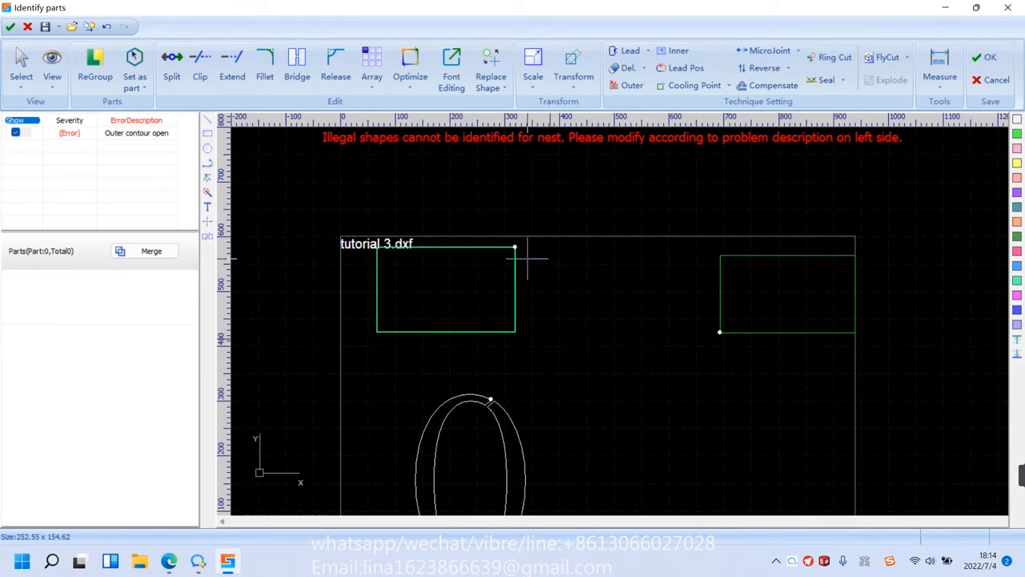
- Set the rejoined rectangle as a part
left_click(135, 69)
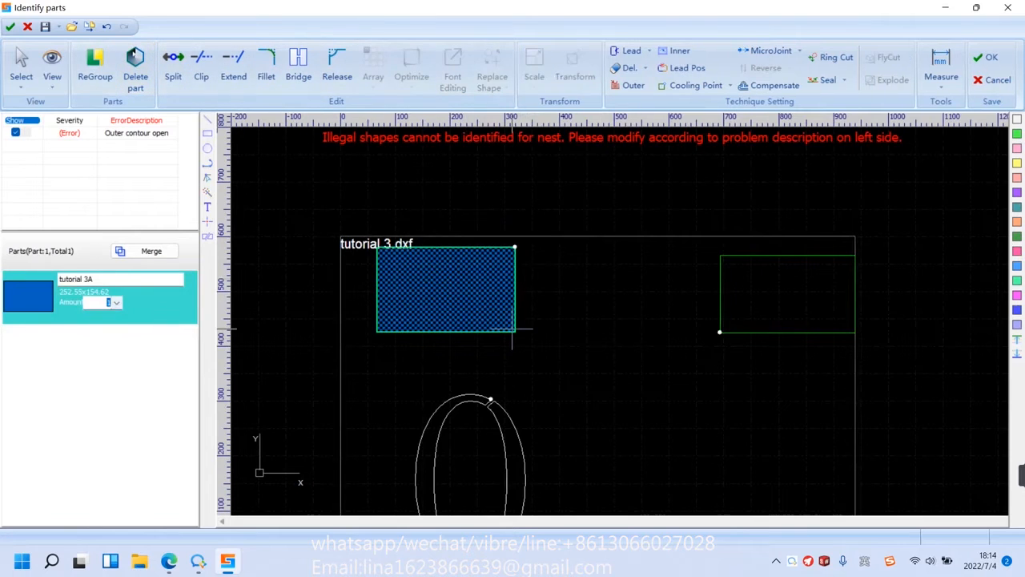
mouse_move(1022, 419)
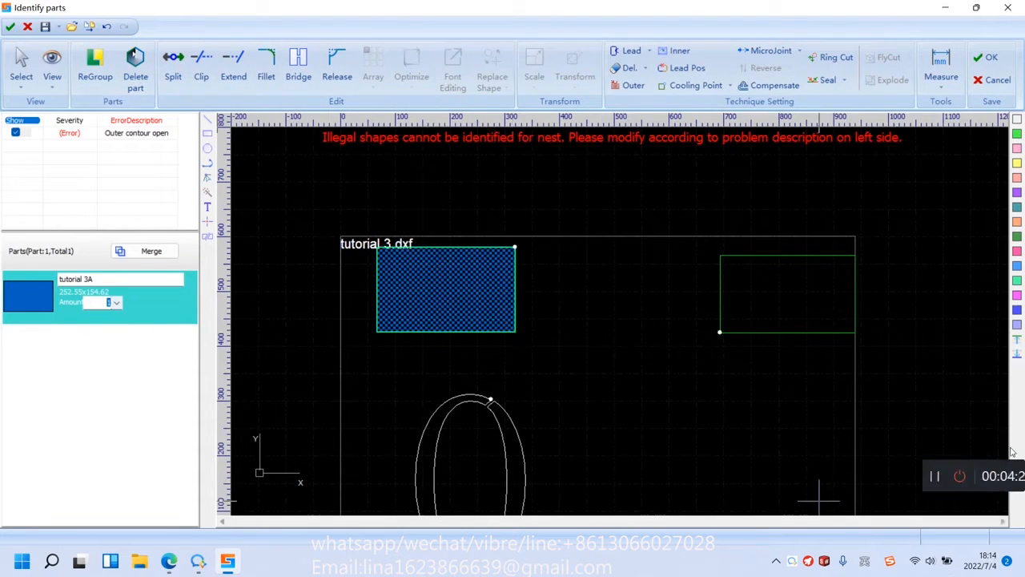
left_click(827, 476)
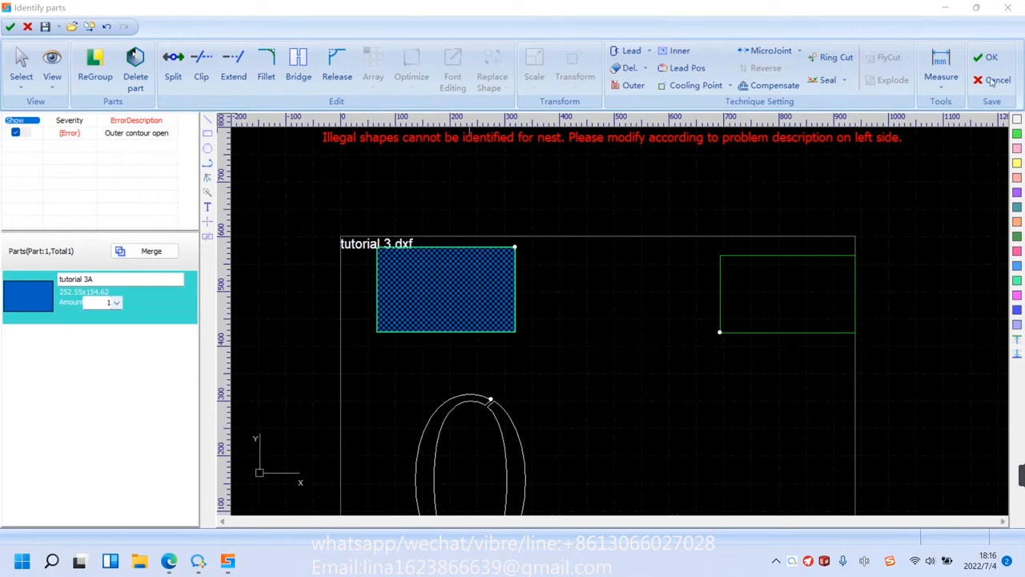
- Leave part identification without adding the parts and return to the main page
left_click(993, 80)
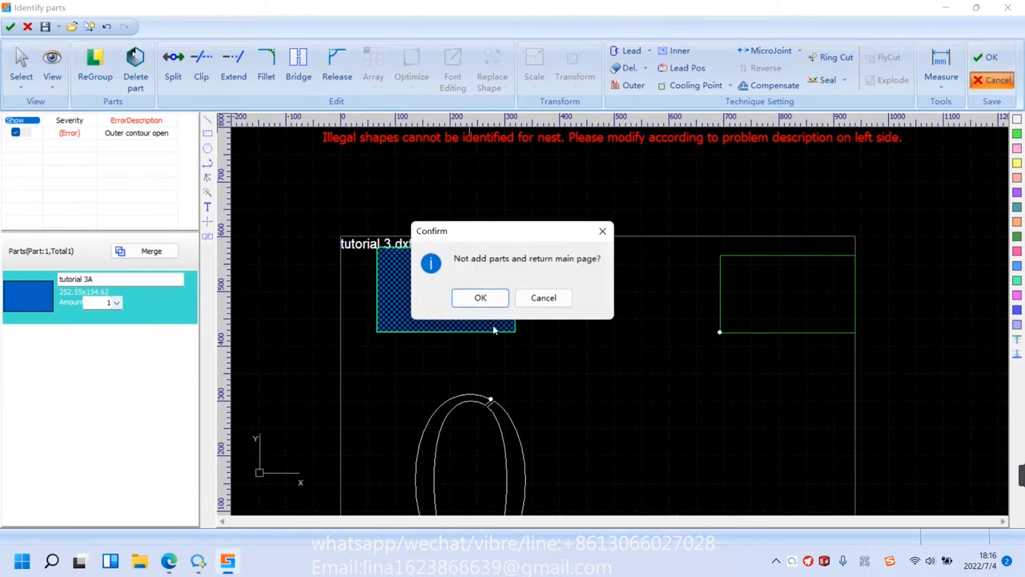
left_click(481, 297)
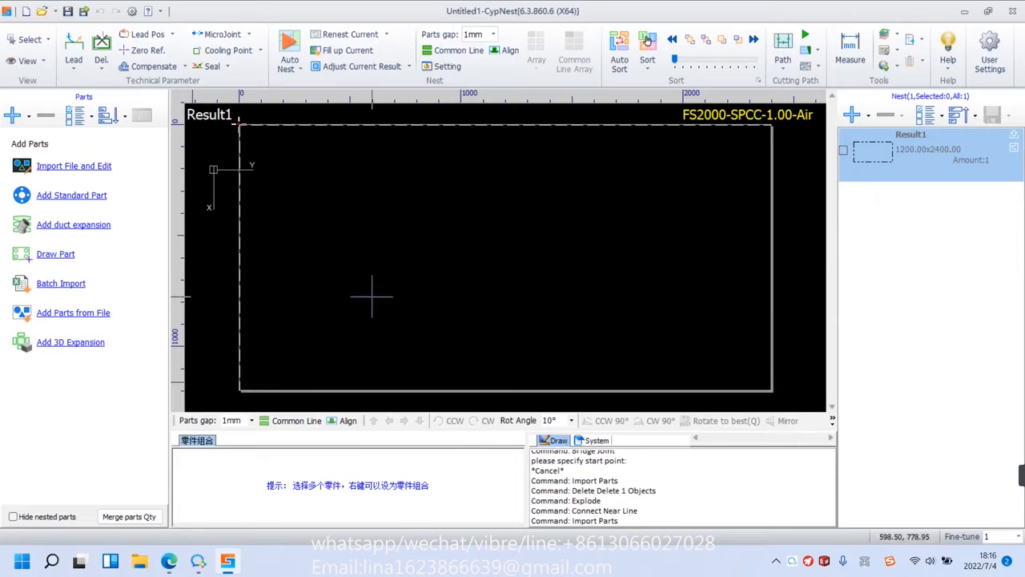
- Import the errors drawing through Import File and Edit, accepting the default optimization parameters
left_click(102, 166)
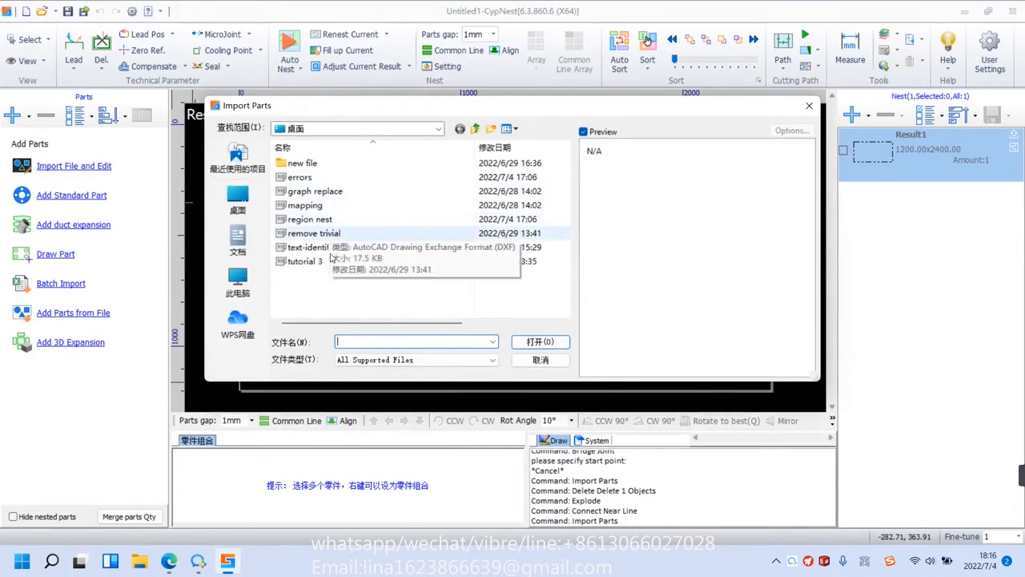
left_click(327, 177)
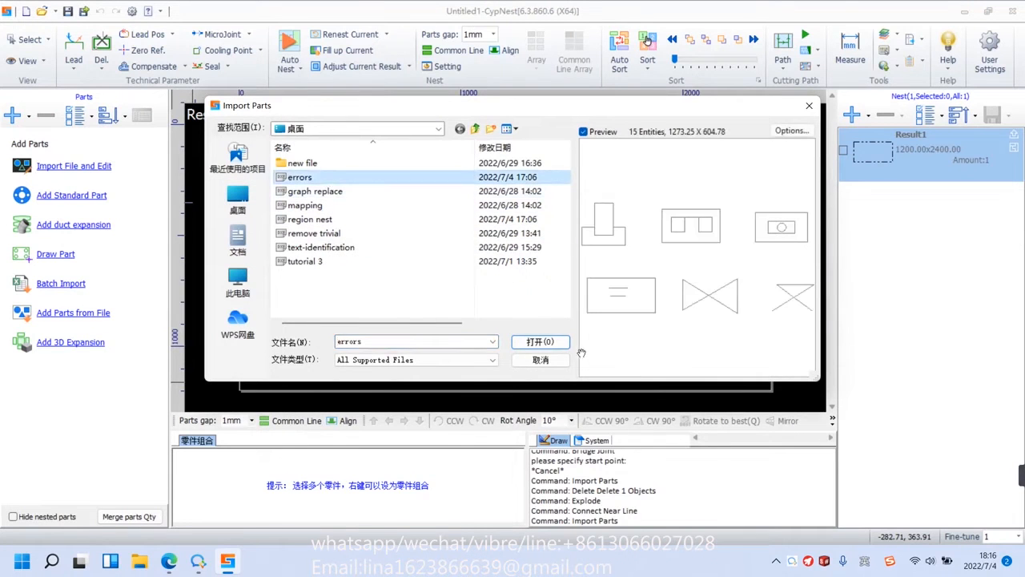
left_click(540, 341)
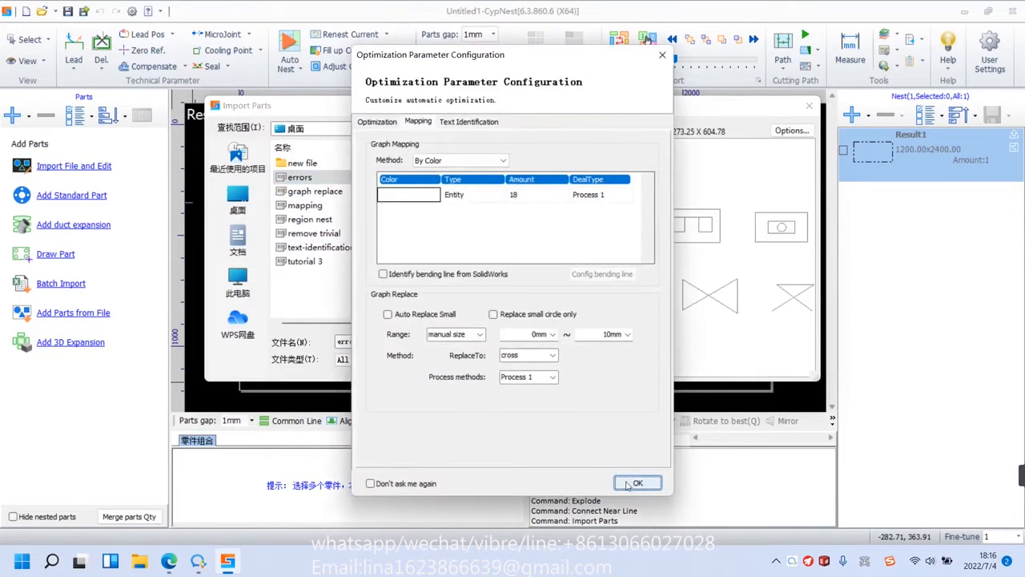
left_click(629, 484)
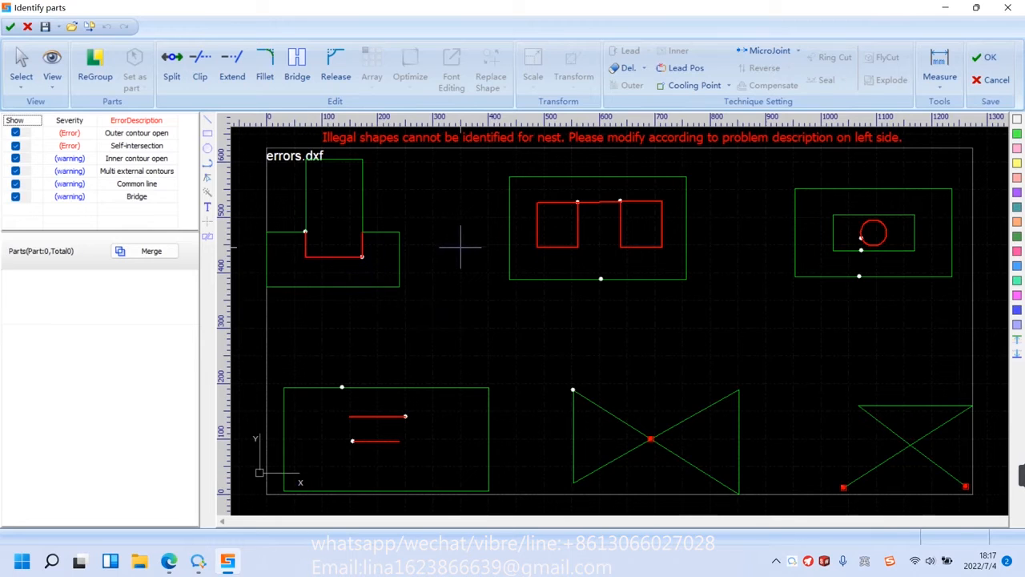
- Split the upright rectangle of the overlapping pair below the drawing name where its left edge crosses the lower rectangle
scroll(322, 230, "up", 3)
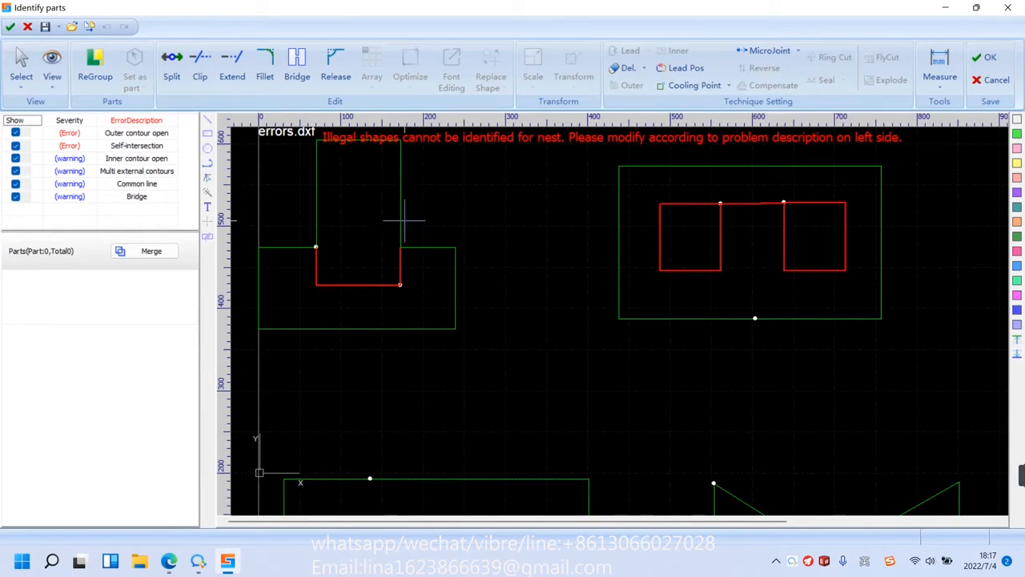
left_click(402, 194)
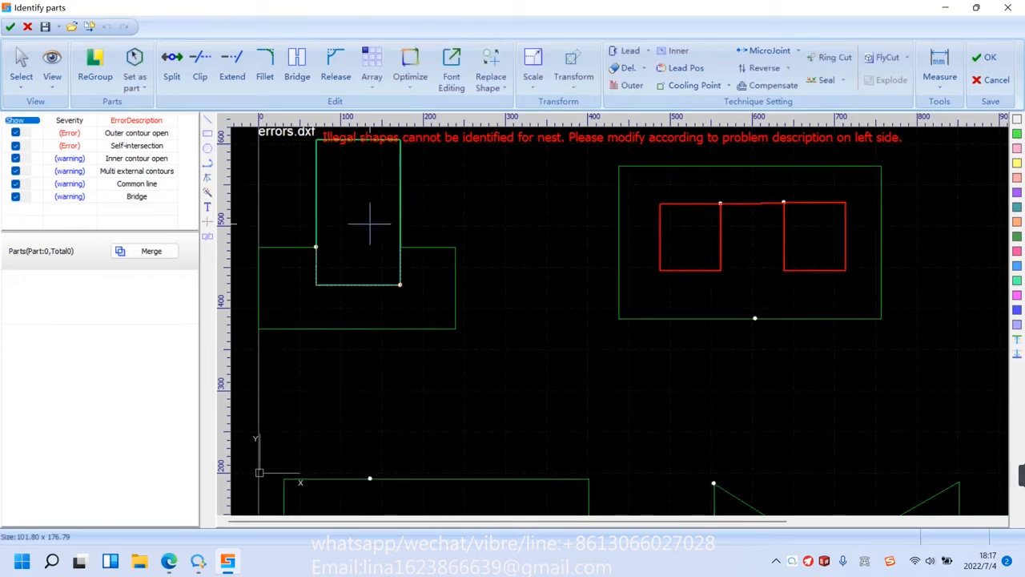
left_click(376, 250)
left_click_drag(404, 275, 374, 269)
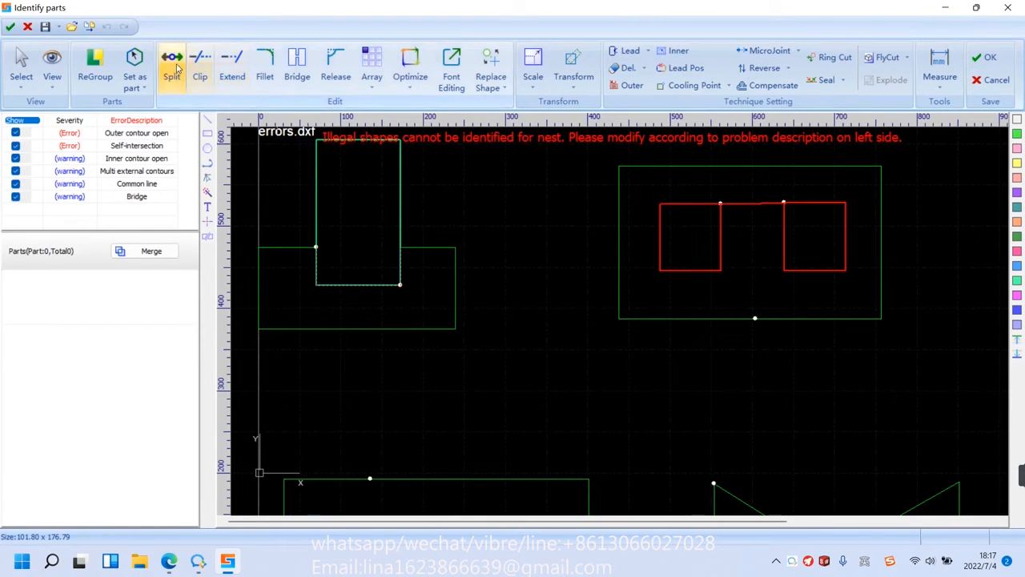
left_click(172, 65)
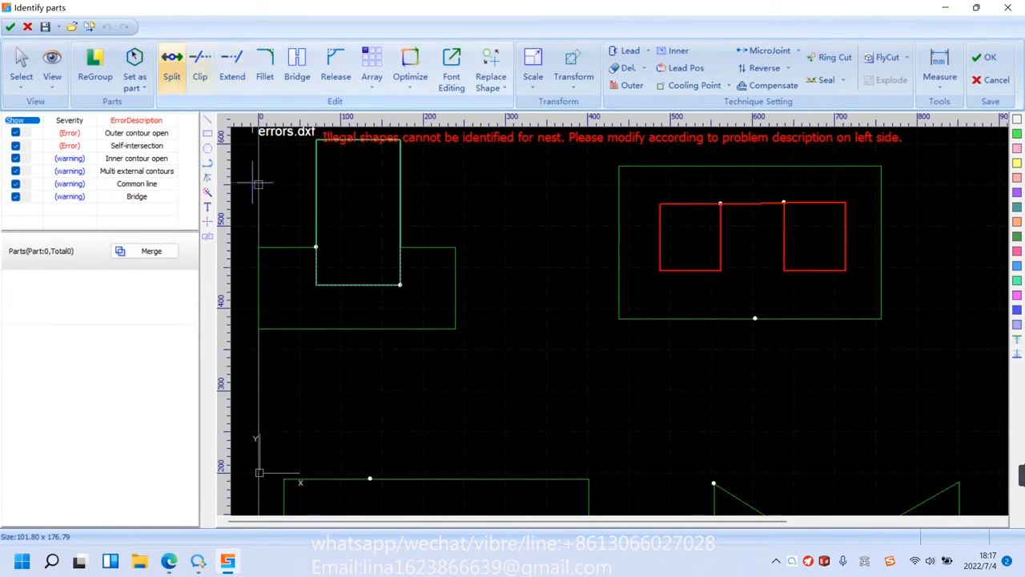
left_click(316, 247)
right_click(422, 216)
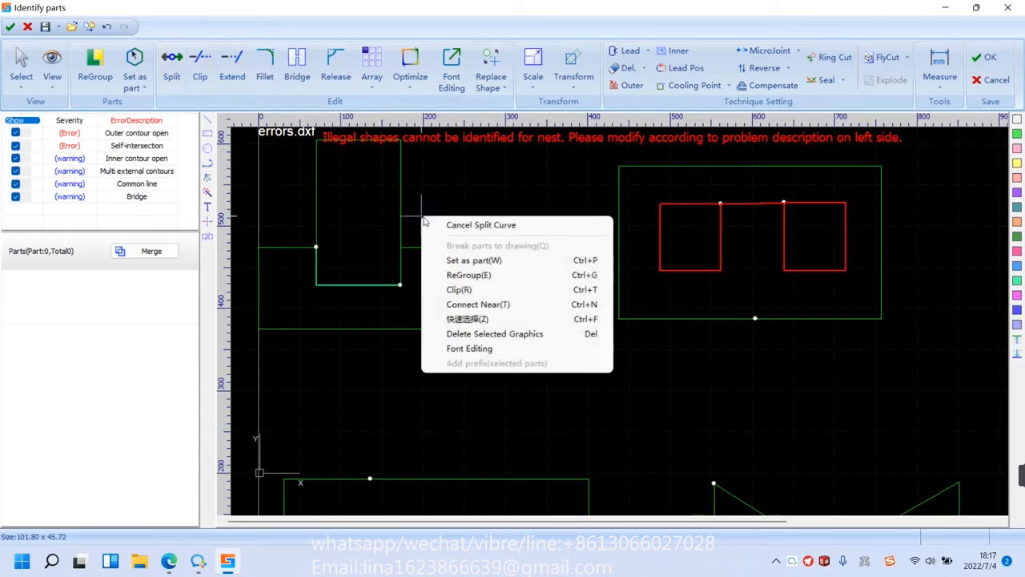
left_click(436, 224)
- Split the upright rectangle where its right edge crosses the top edge of the lower rectangle
left_click(173, 64)
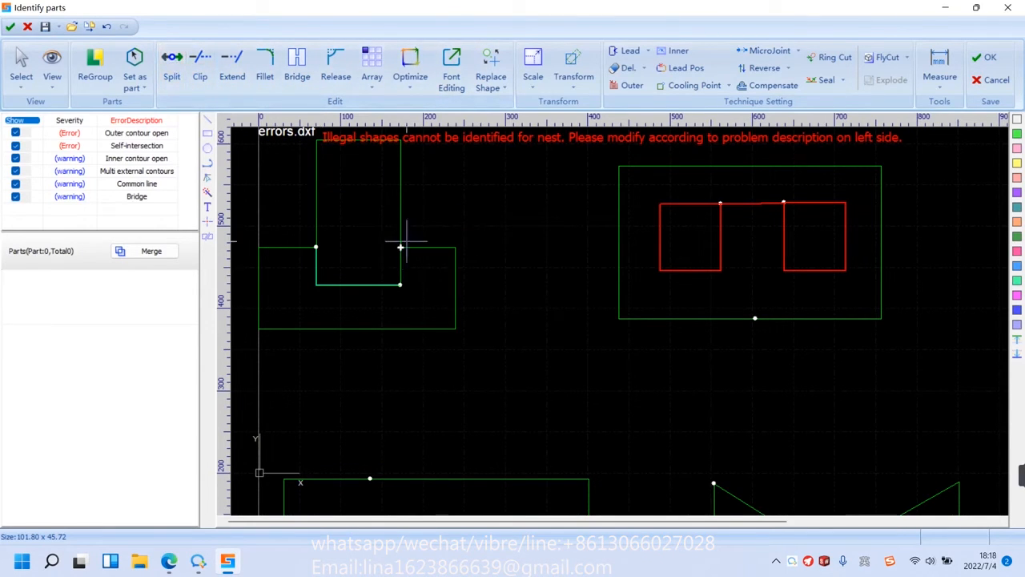
right_click(423, 214)
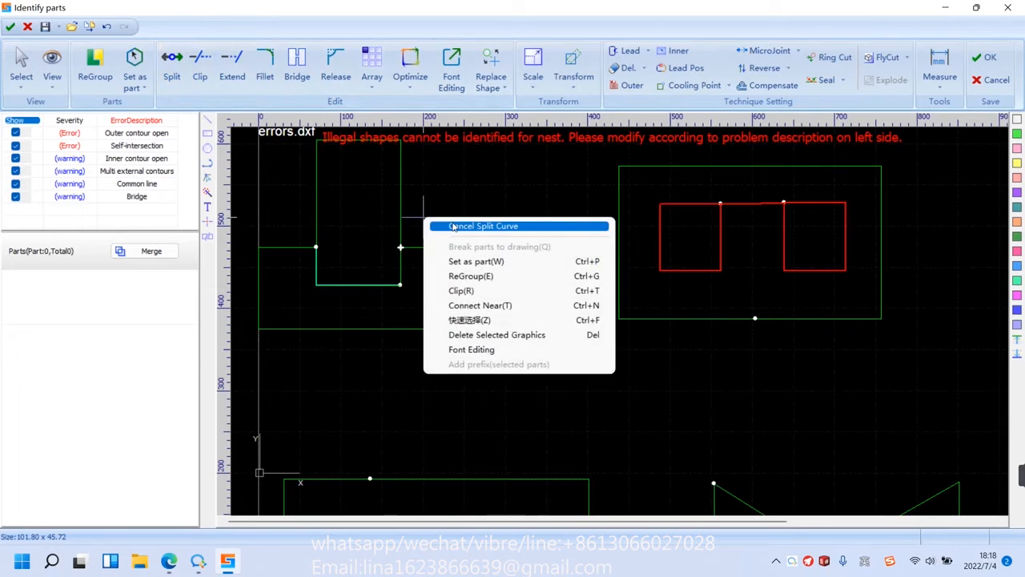
left_click(431, 224)
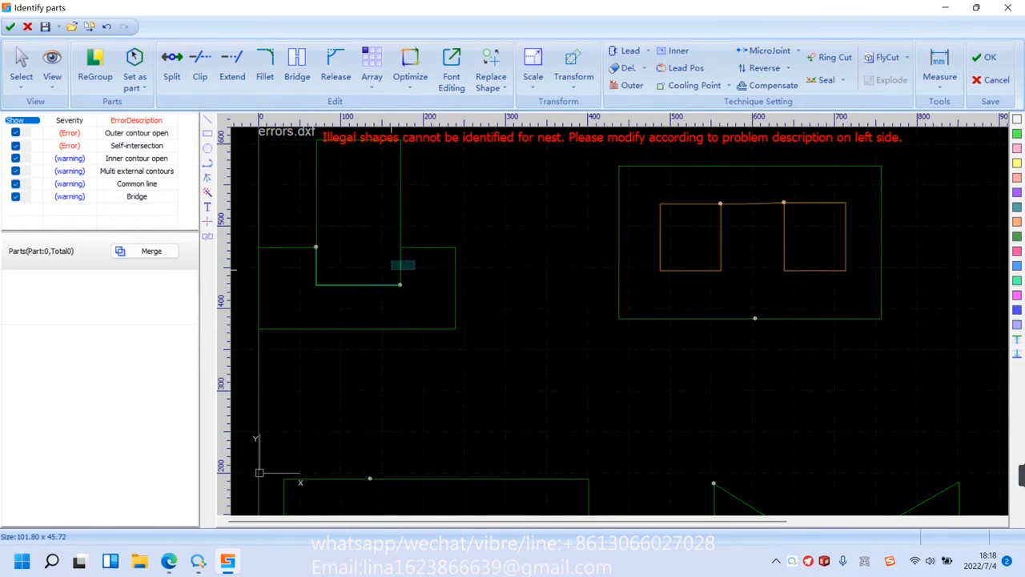
left_click(381, 284)
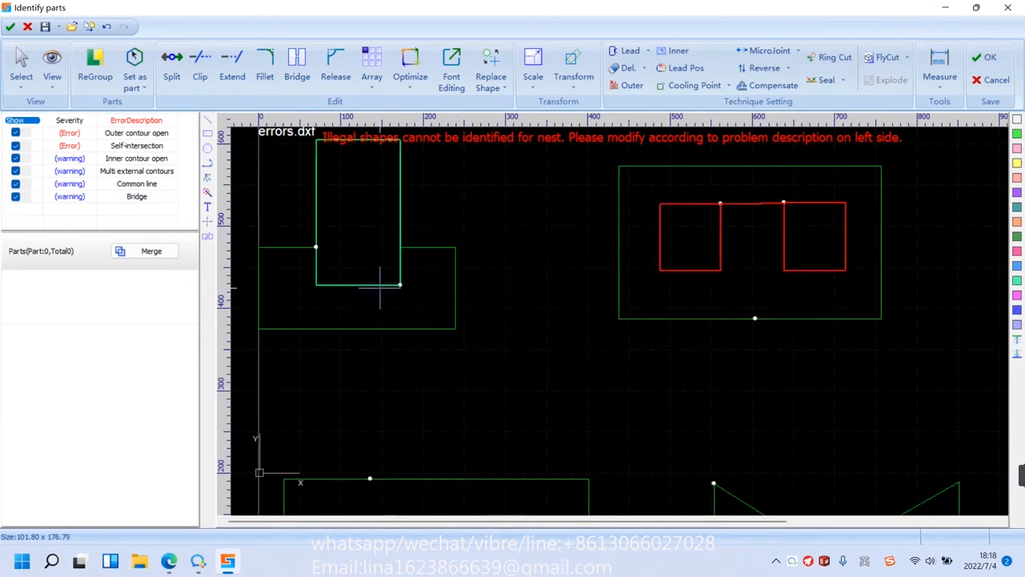
left_click(424, 202)
left_click(171, 64)
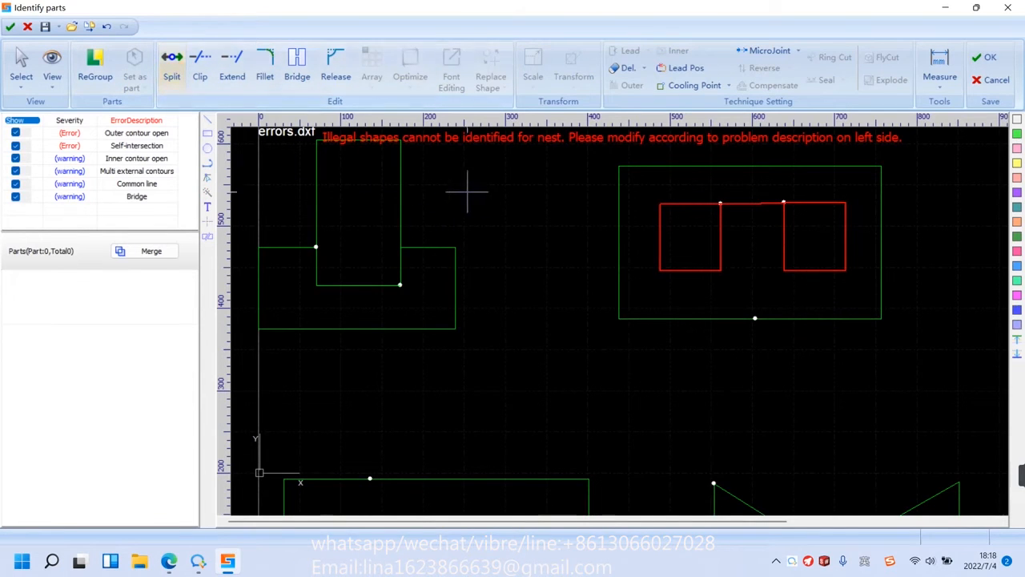
left_click_drag(414, 187, 350, 204)
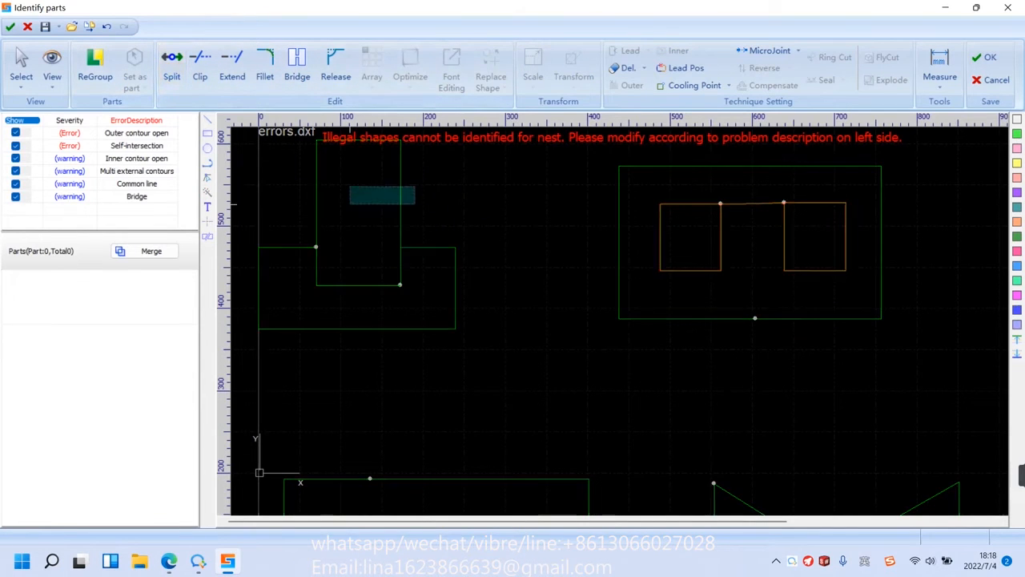
left_click(171, 68)
left_click(400, 247)
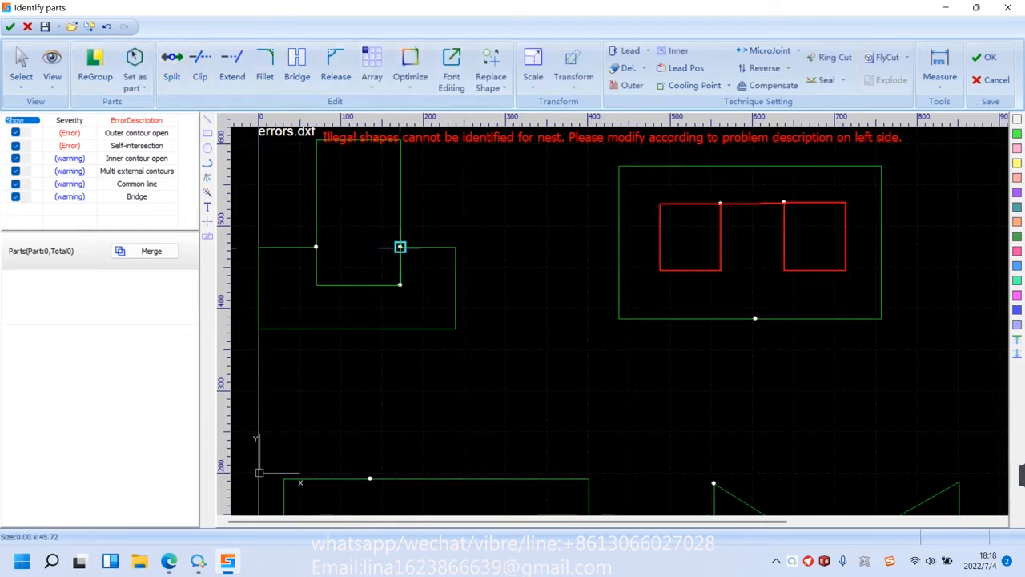
right_click(447, 211)
left_click(458, 219)
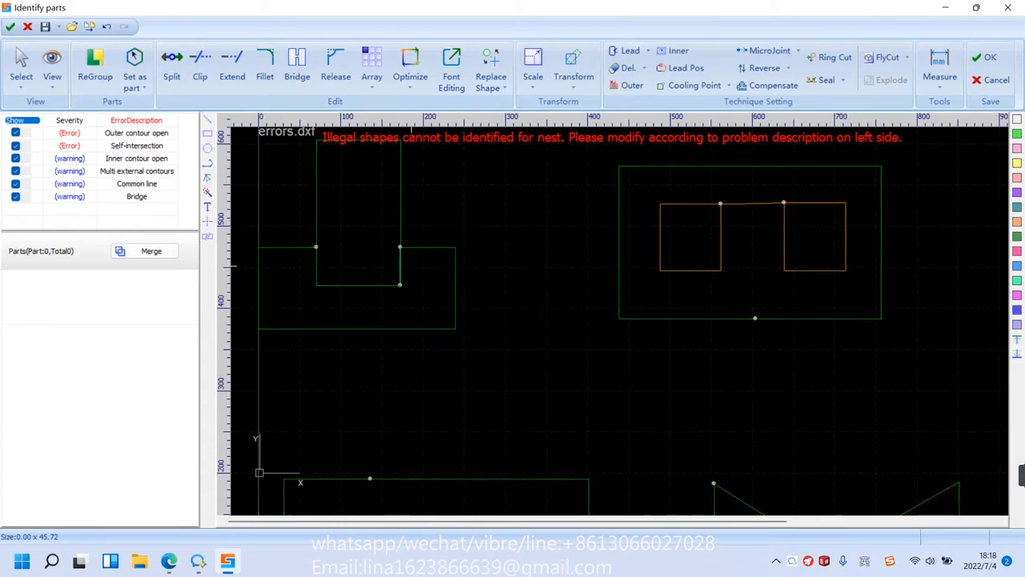
- Move the split-off U-shaped lines inside the lower rectangle to a different process layer
left_click_drag(411, 266, 370, 294)
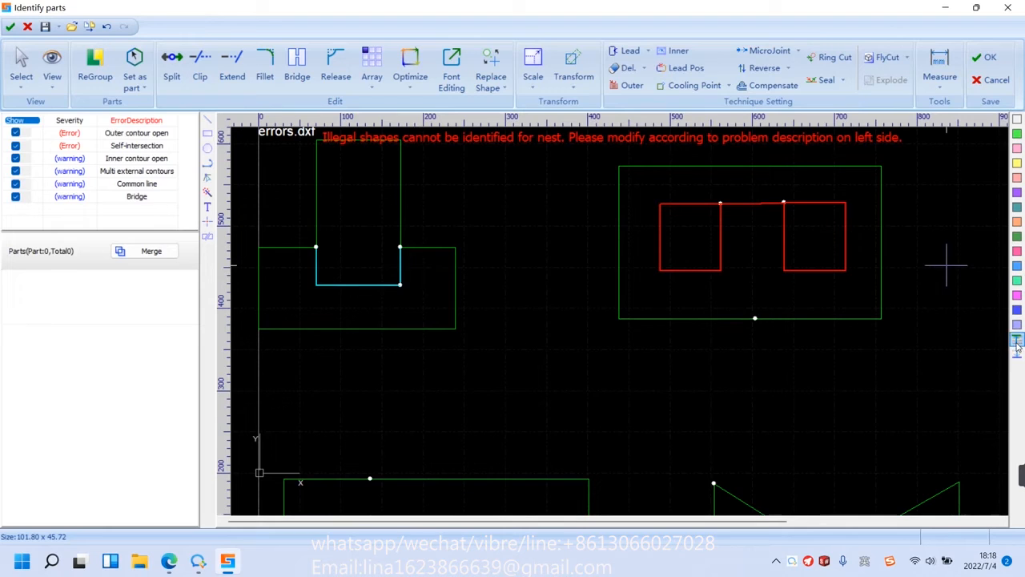
left_click(509, 276)
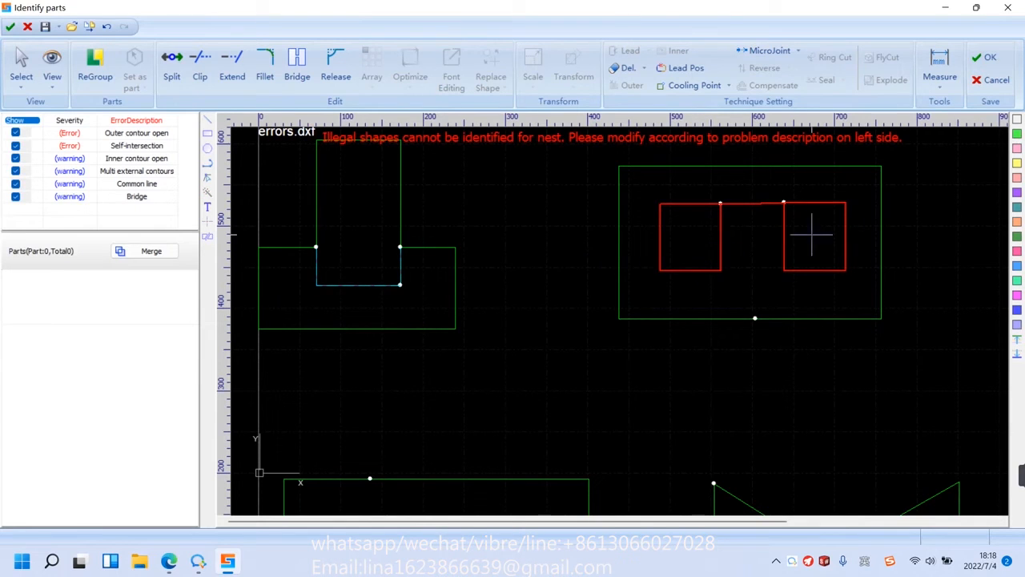
- Delete the circle inside the two nested rectangles at the upper right of the drawing
scroll(812, 229, "down", 2)
scroll(288, 268, "down", 1)
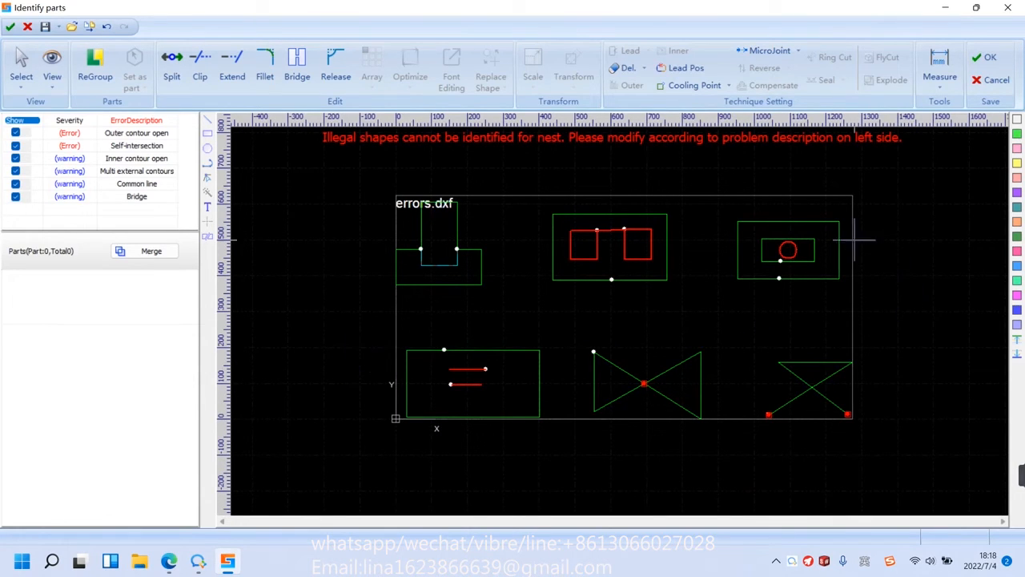
scroll(837, 235, "up", 2)
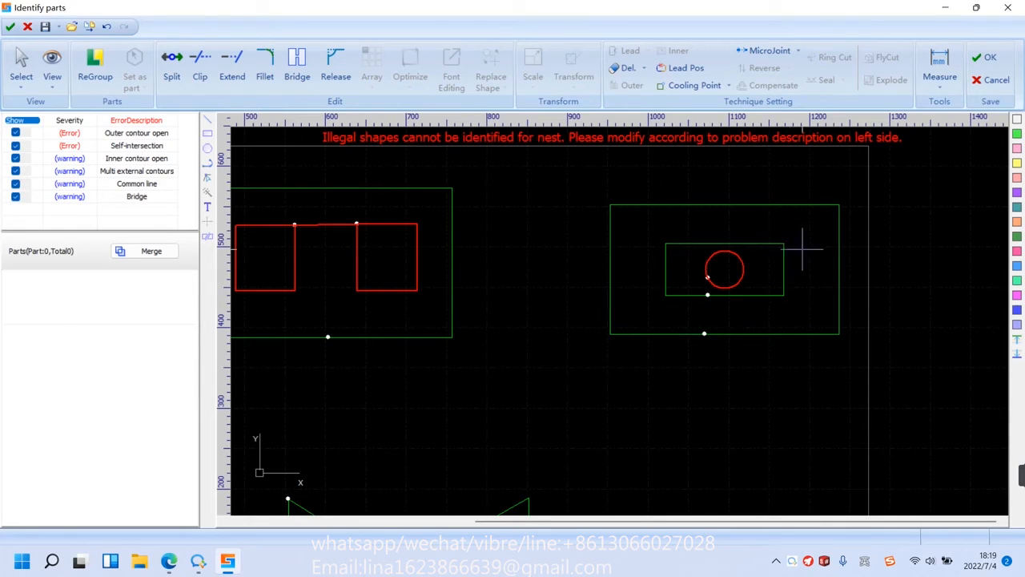
left_click(732, 273)
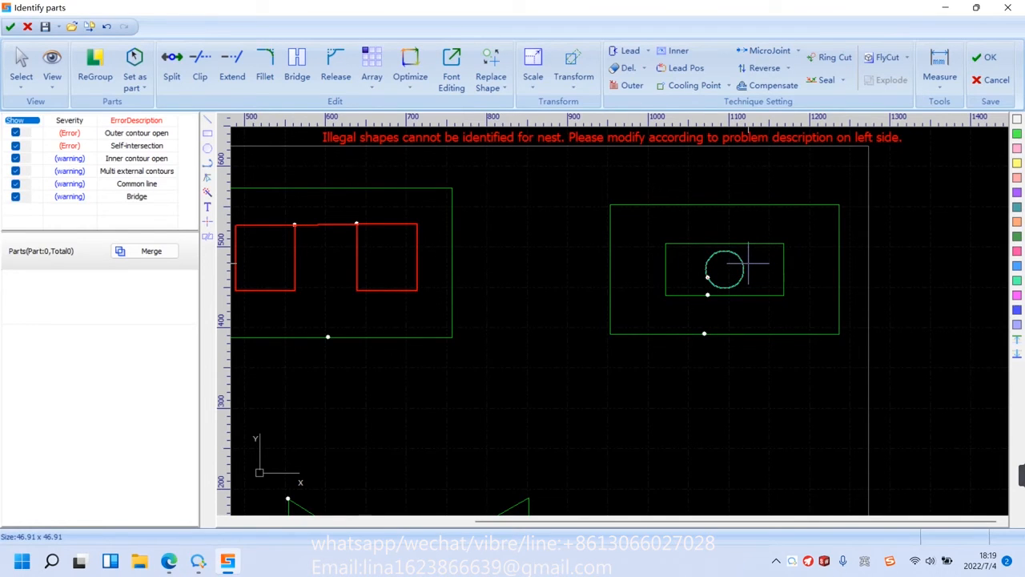
key("Delete")
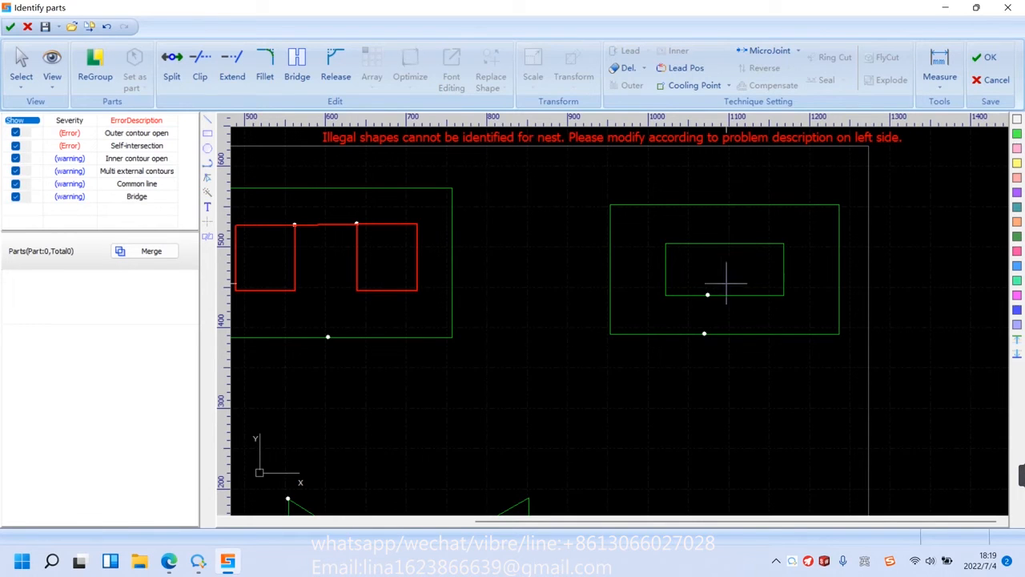
- Assign the two open lines inside the lower-left rectangle of the drawing to a different process layer
scroll(800, 226, "down", 3)
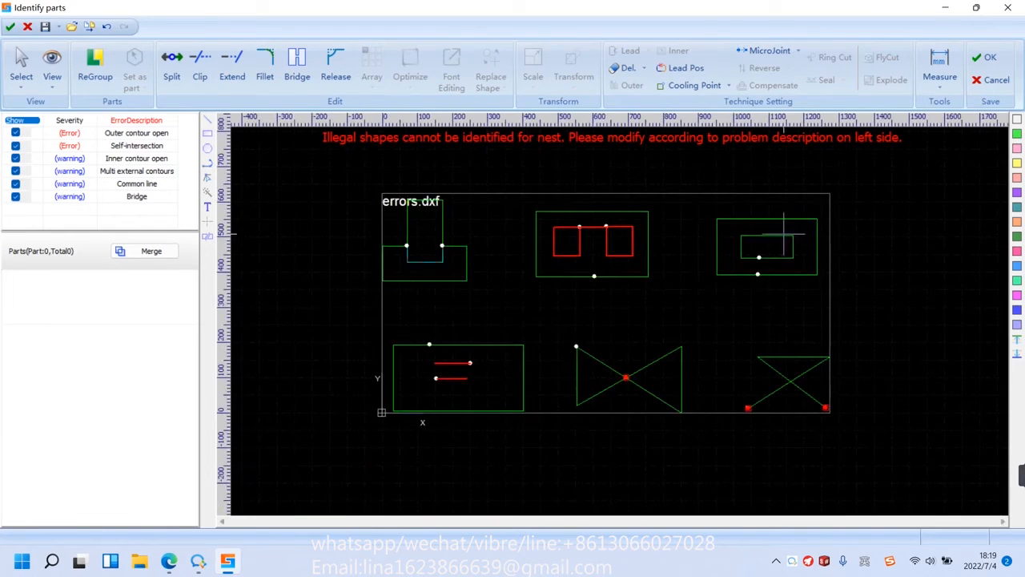
scroll(796, 240, "down", 2)
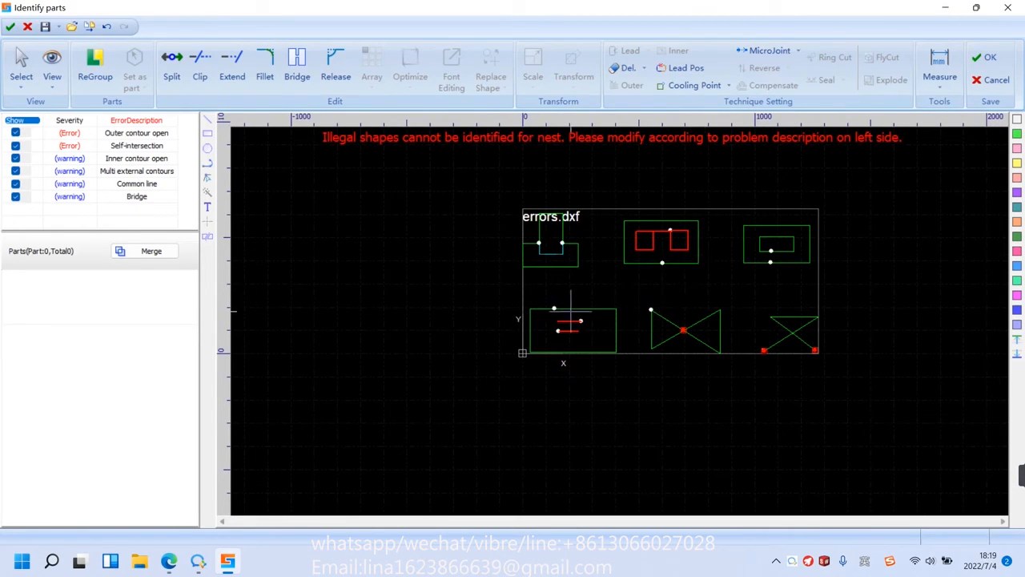
scroll(570, 311, "up", 4)
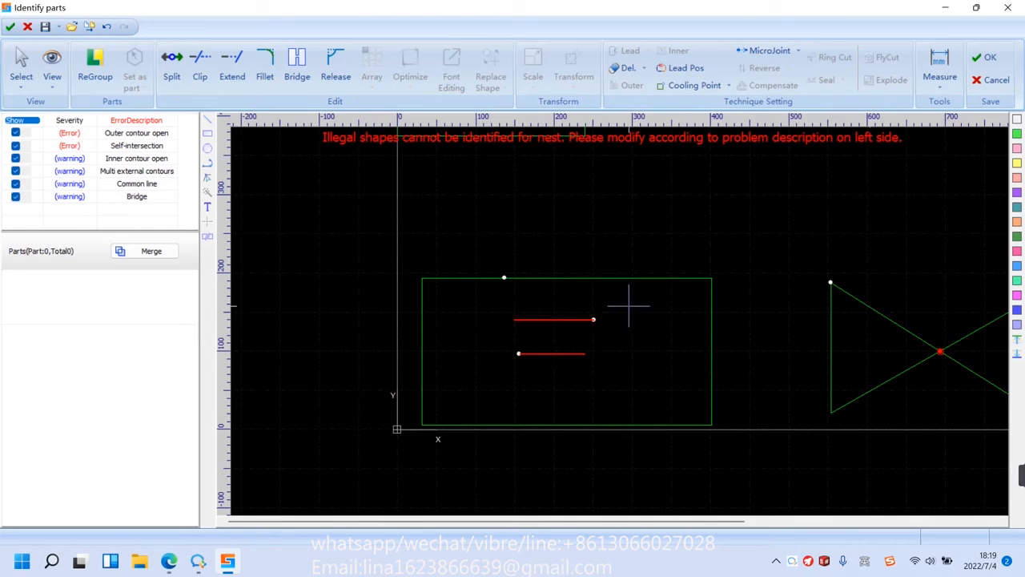
left_click_drag(612, 371, 513, 301)
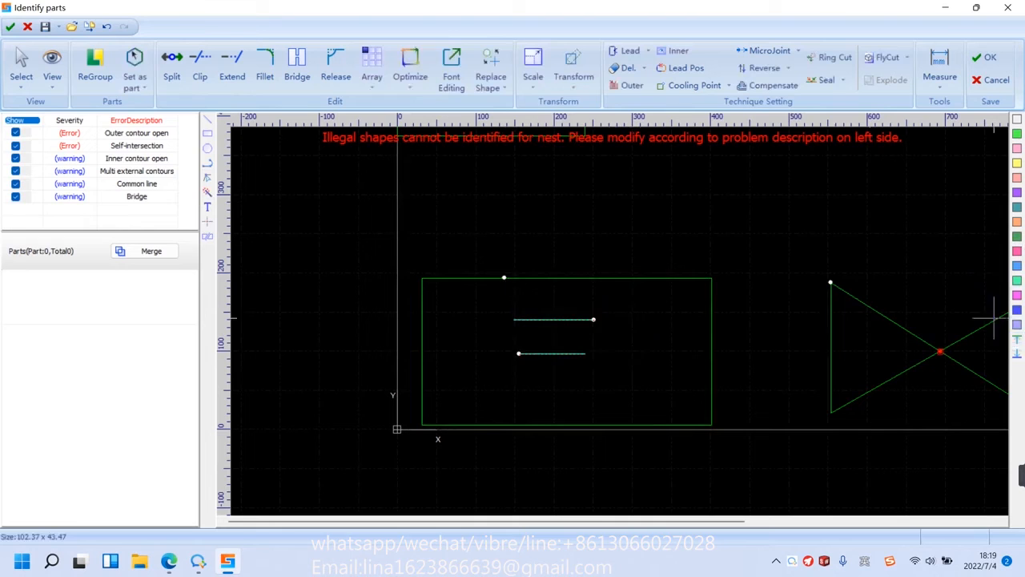
left_click(781, 212)
left_click_drag(599, 368, 508, 293)
left_click(570, 208)
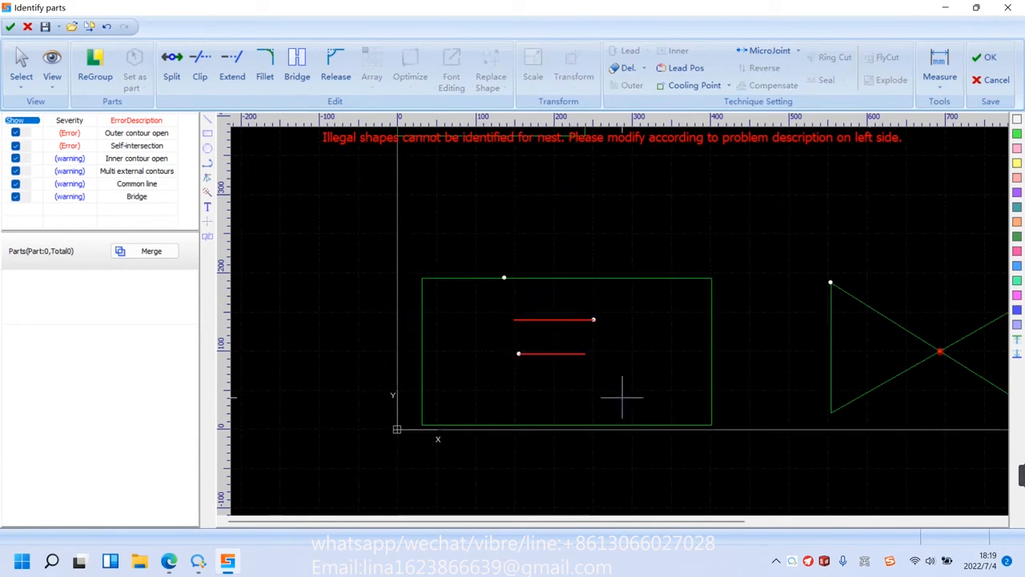
left_click_drag(600, 368, 503, 293)
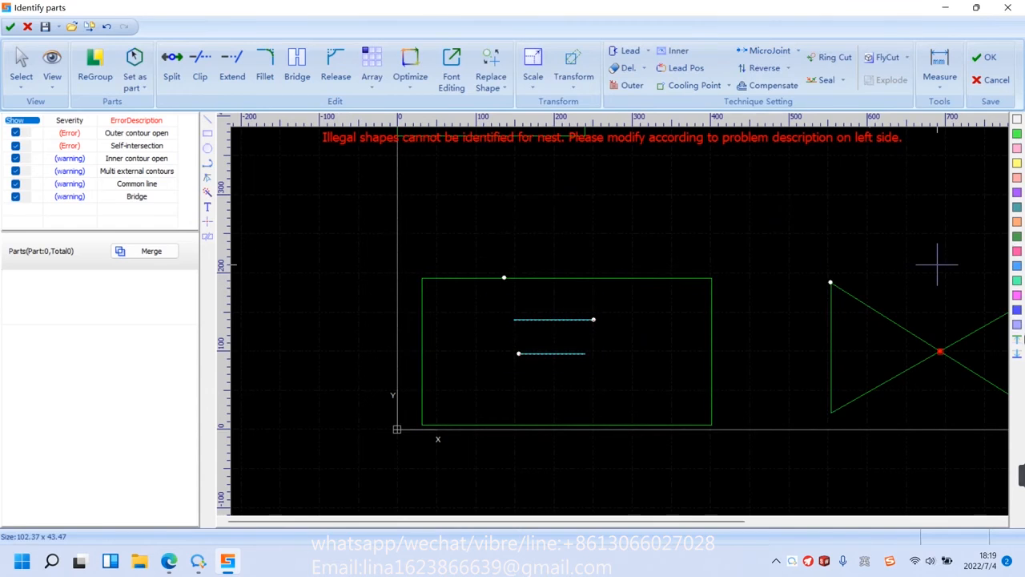
left_click(778, 211)
left_click_drag(615, 371, 515, 318)
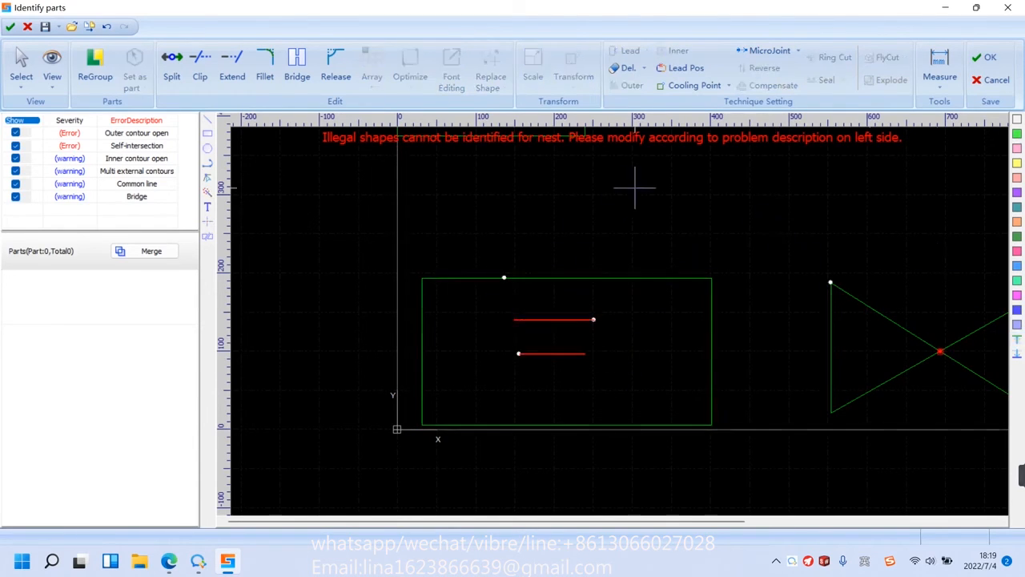
- Clip the two line ends that extend below the crossing point of the lower-right shape, leaving a closed triangle
scroll(450, 327, "down", 5)
scroll(584, 226, "up", 2)
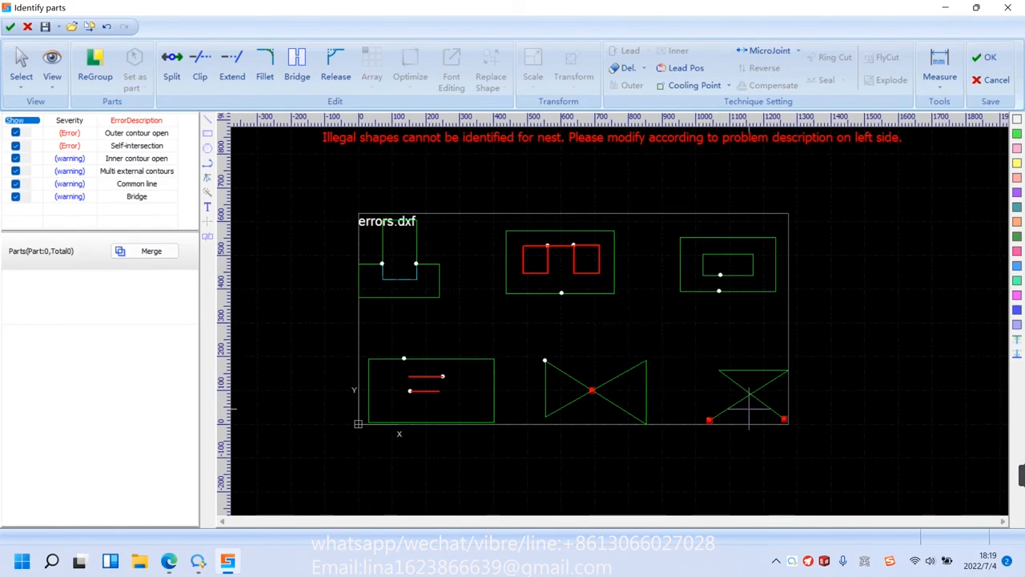
scroll(749, 409, "up", 3)
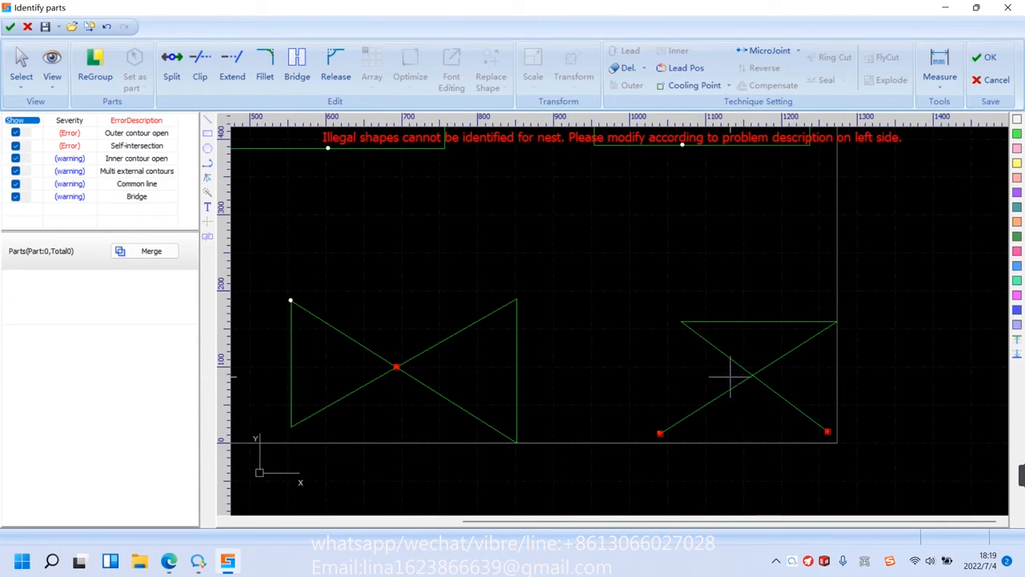
left_click(200, 66)
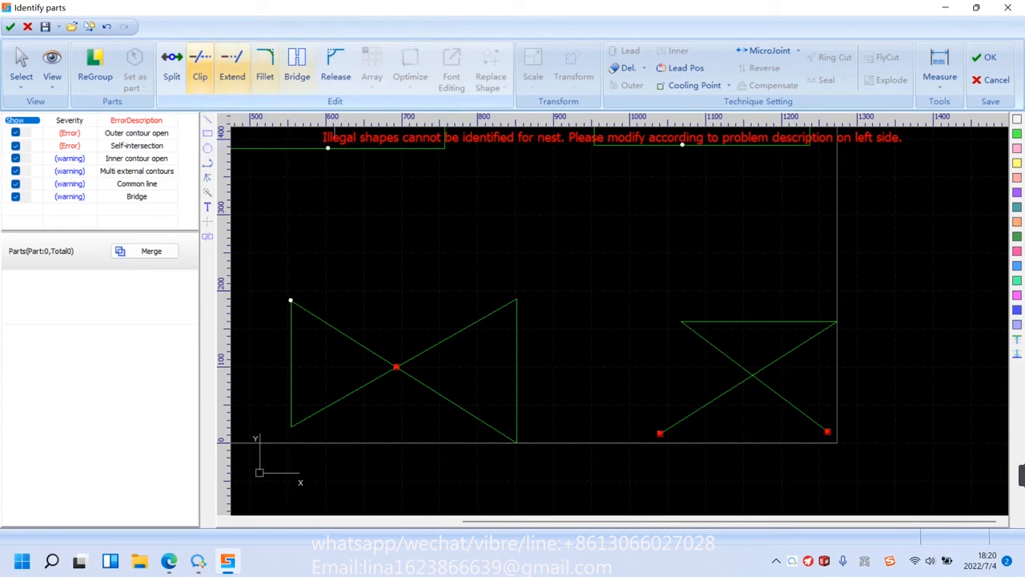
left_click(727, 390)
left_click(772, 390)
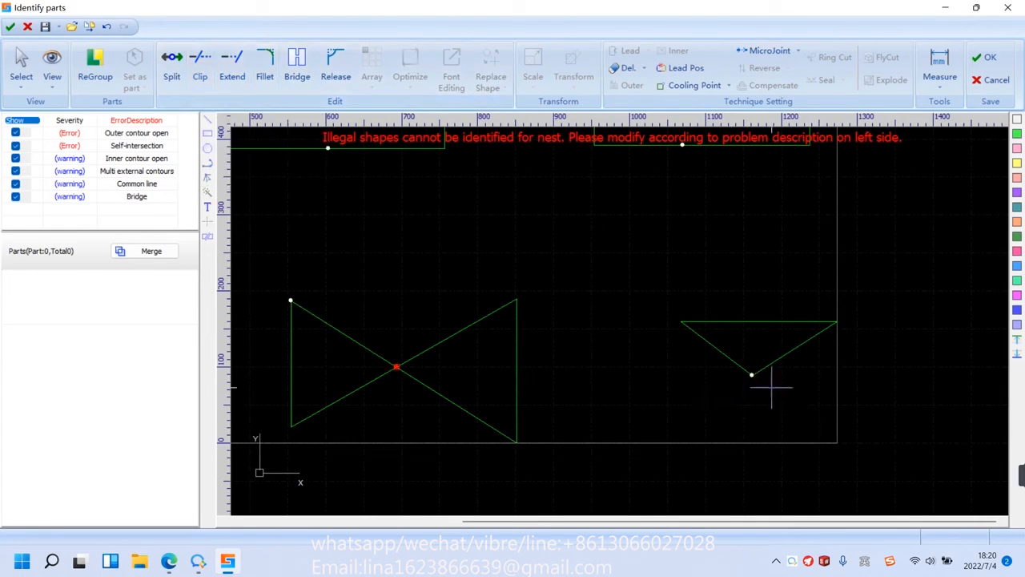
right_click(657, 231)
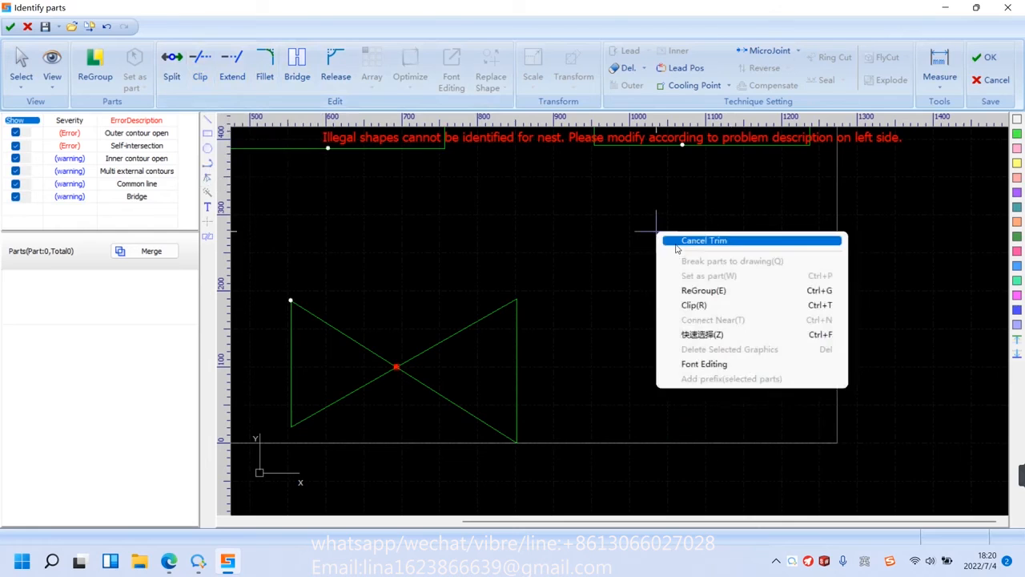
left_click(676, 242)
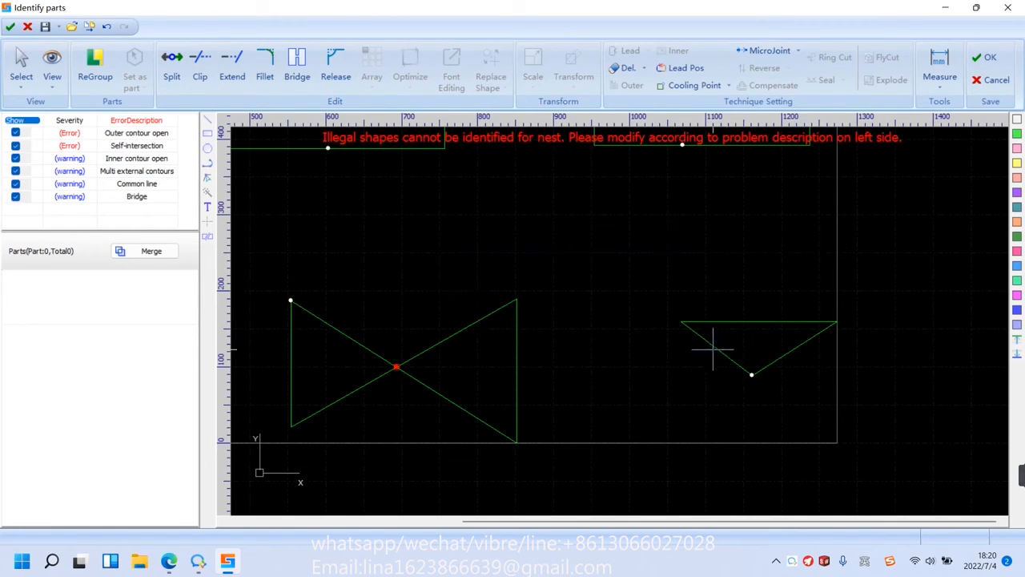
- Delete the line connecting the two small inner rectangles within the upper-middle rectangle of the drawing
scroll(713, 348, "down", 1)
scroll(732, 360, "down", 1)
scroll(380, 205, "up", 1)
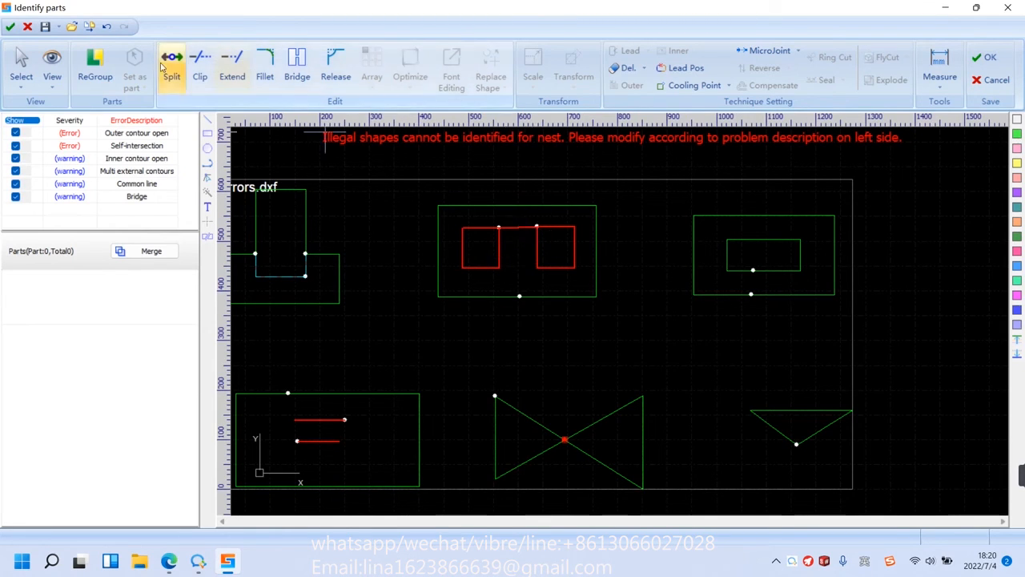
left_click(200, 68)
scroll(515, 202, "up", 2)
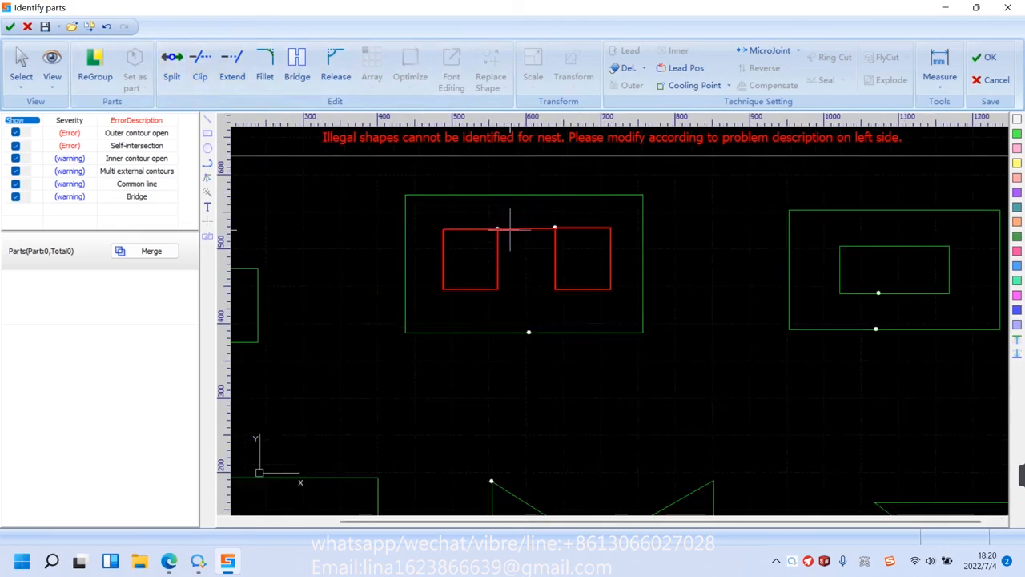
left_click(522, 229)
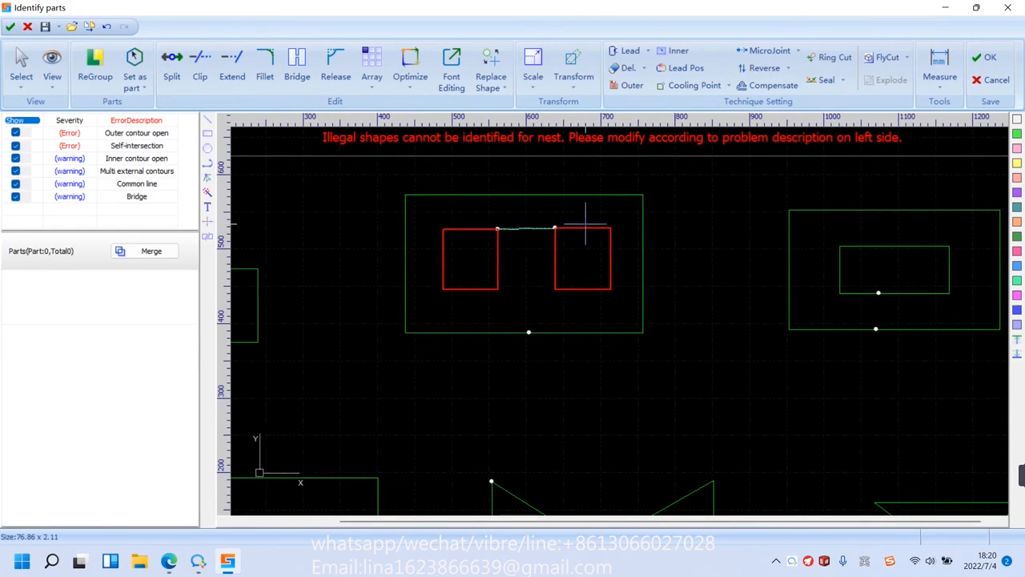
key("Delete")
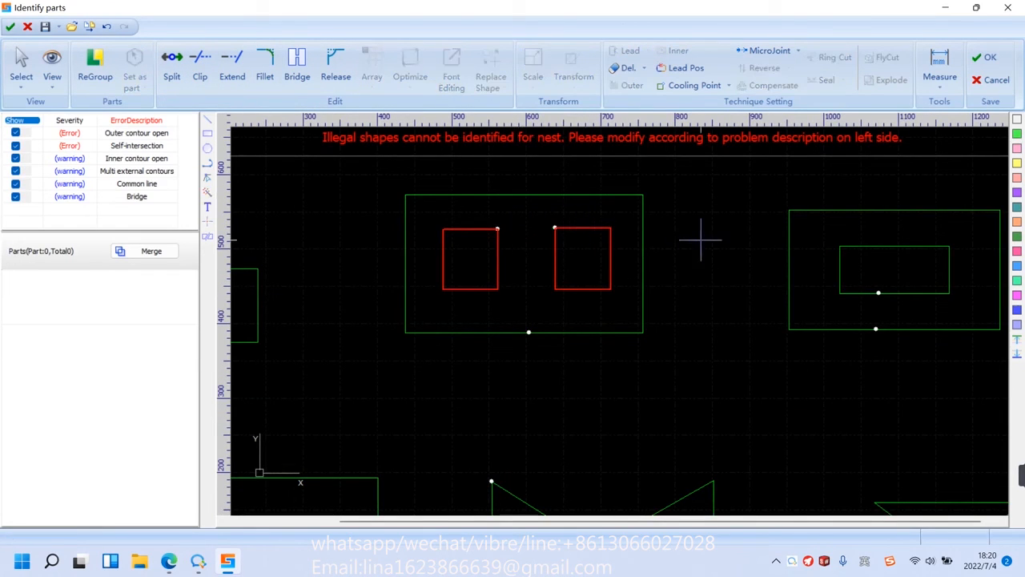
- Force the self-intersecting bow-tie shape in the lower middle of the drawing to be set as a part
scroll(696, 237, "down", 3)
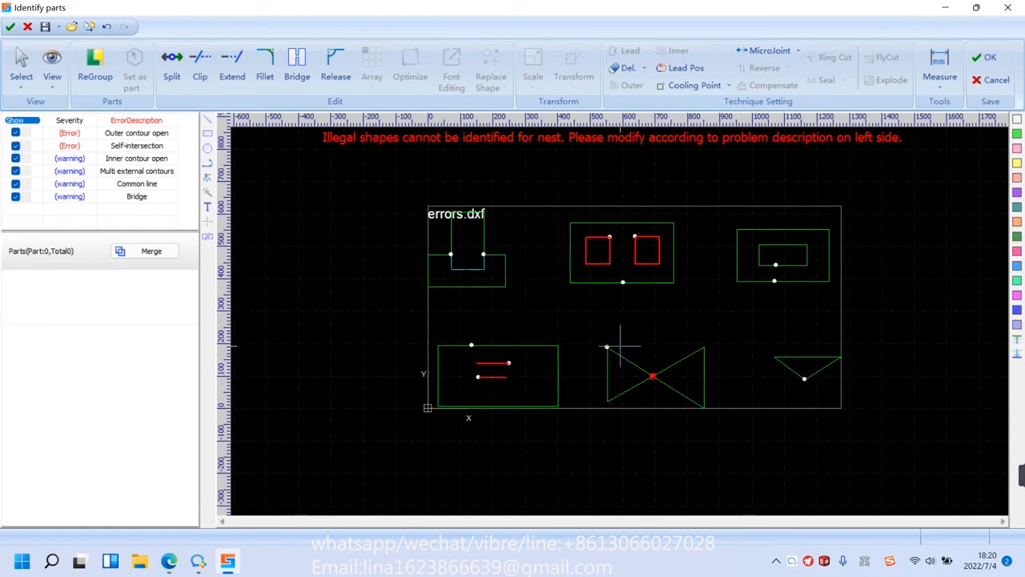
scroll(656, 410, "up", 3)
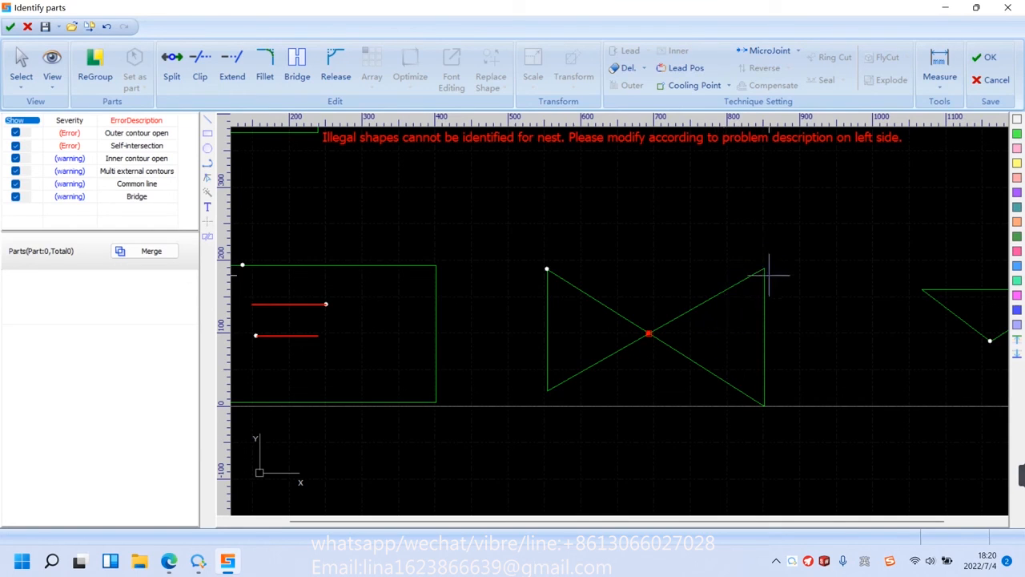
left_click_drag(769, 274, 658, 349)
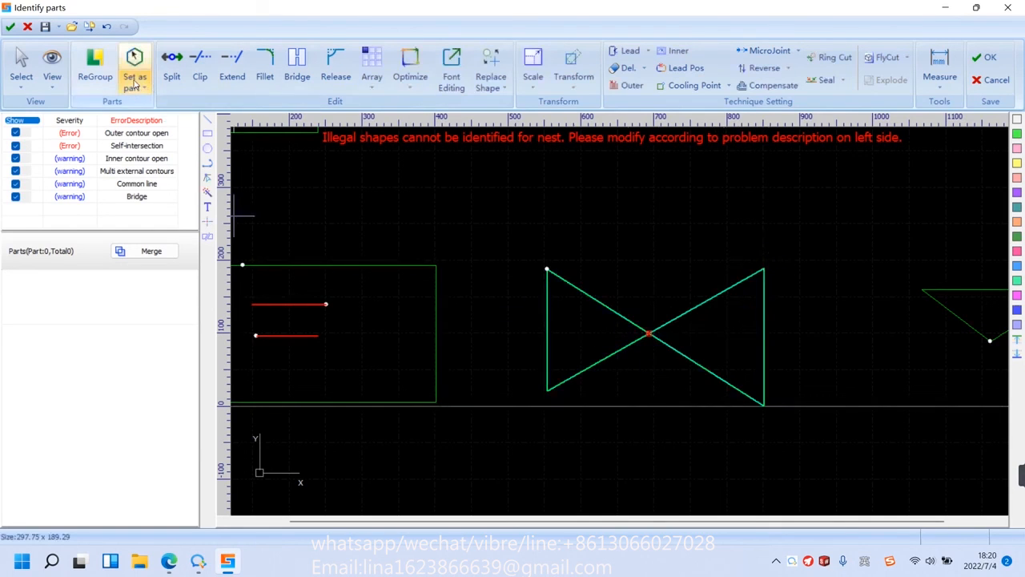
left_click(136, 85)
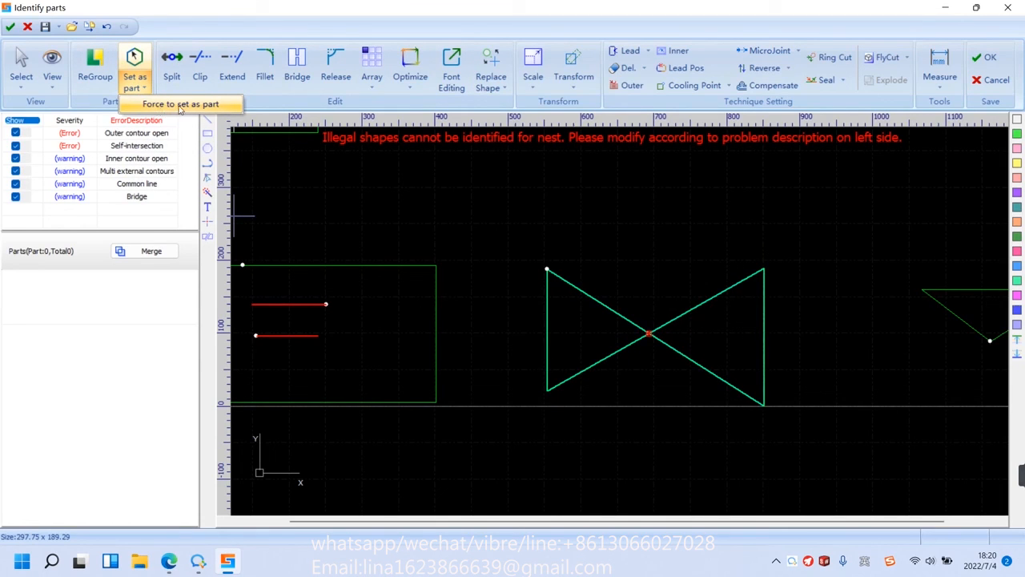
left_click(182, 104)
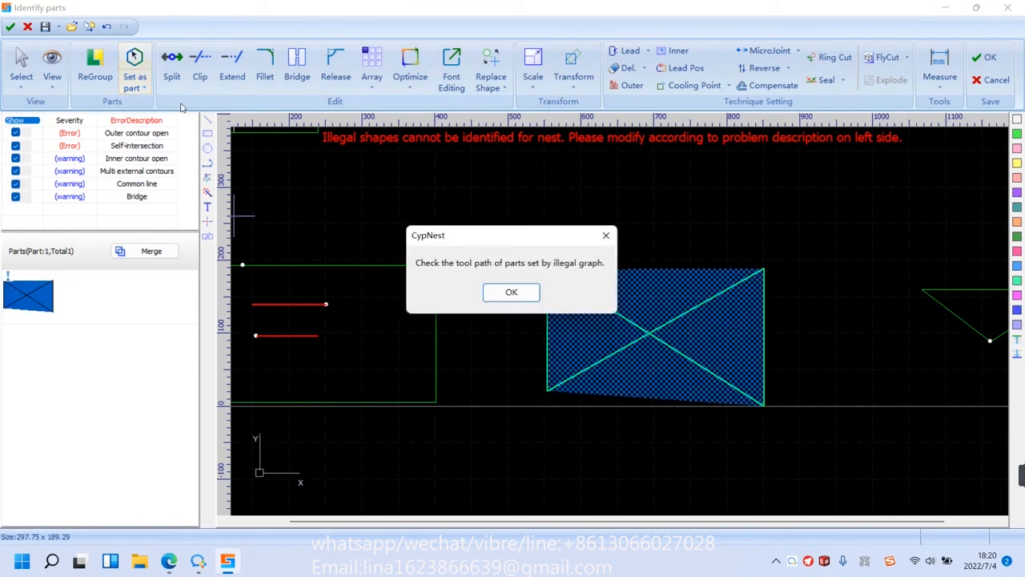
left_click(517, 293)
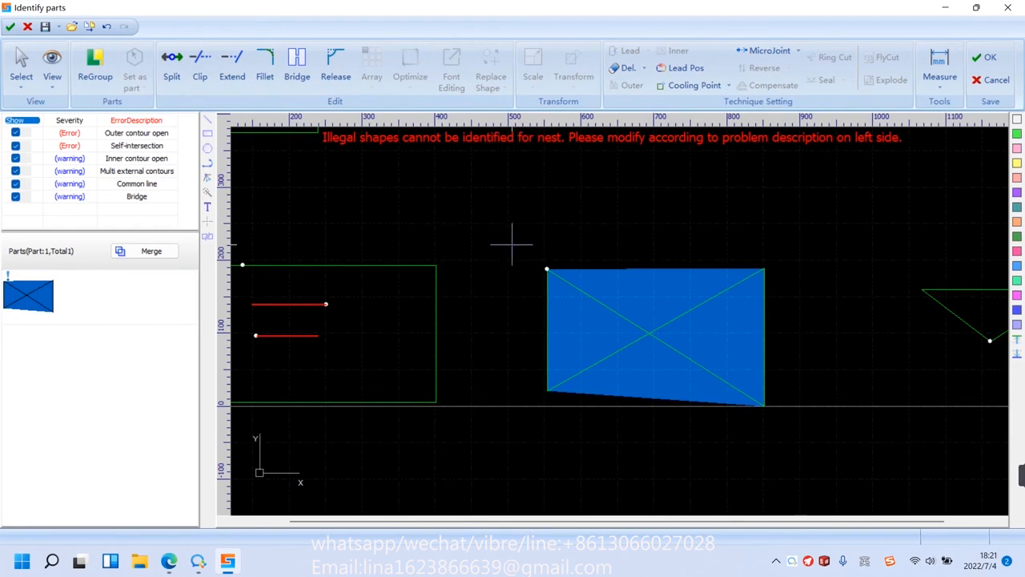
- Regroup all the repaired shapes of errors.dxf into parts
scroll(507, 248, "down", 4)
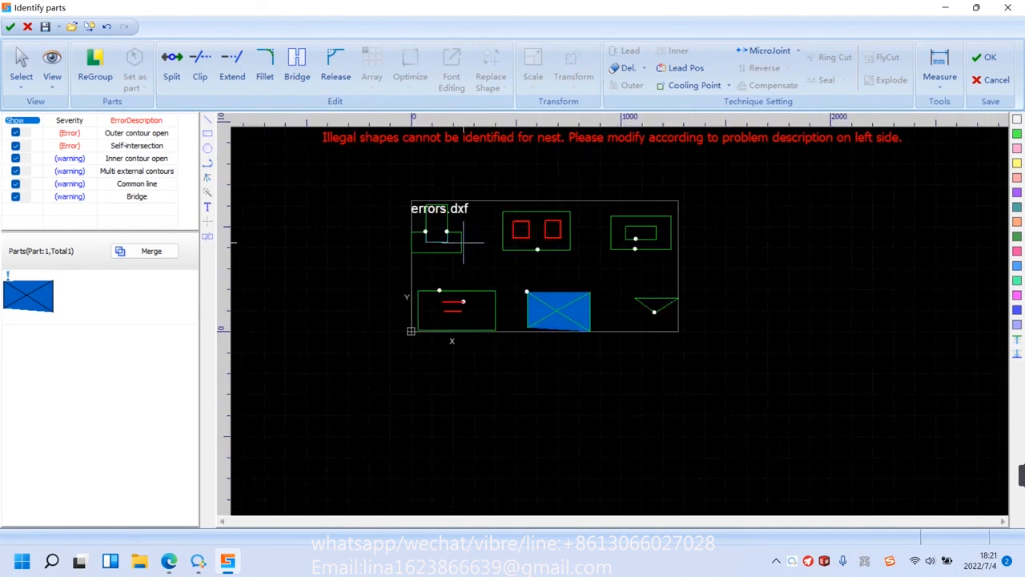
scroll(462, 241, "up", 2)
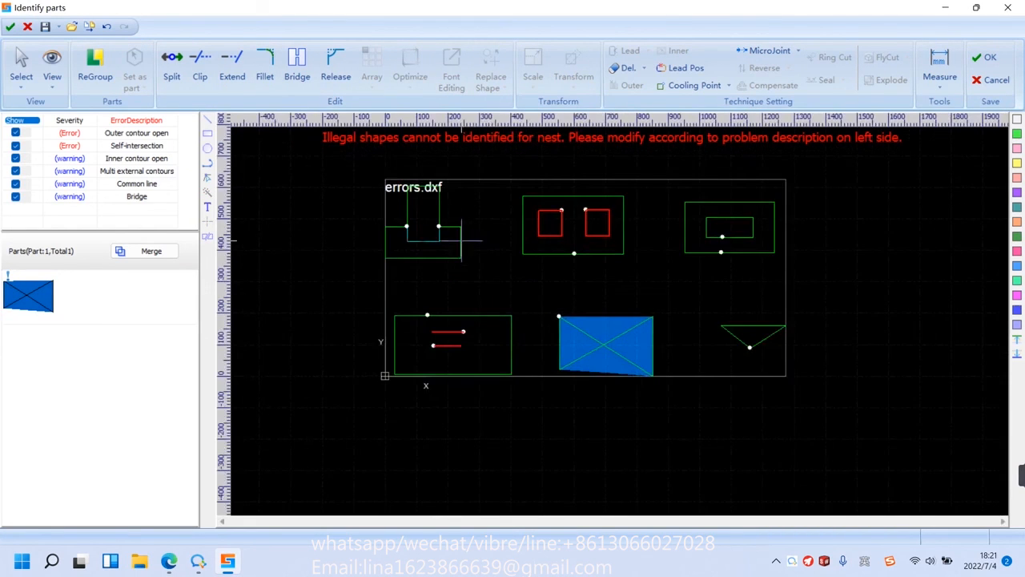
left_click(94, 72)
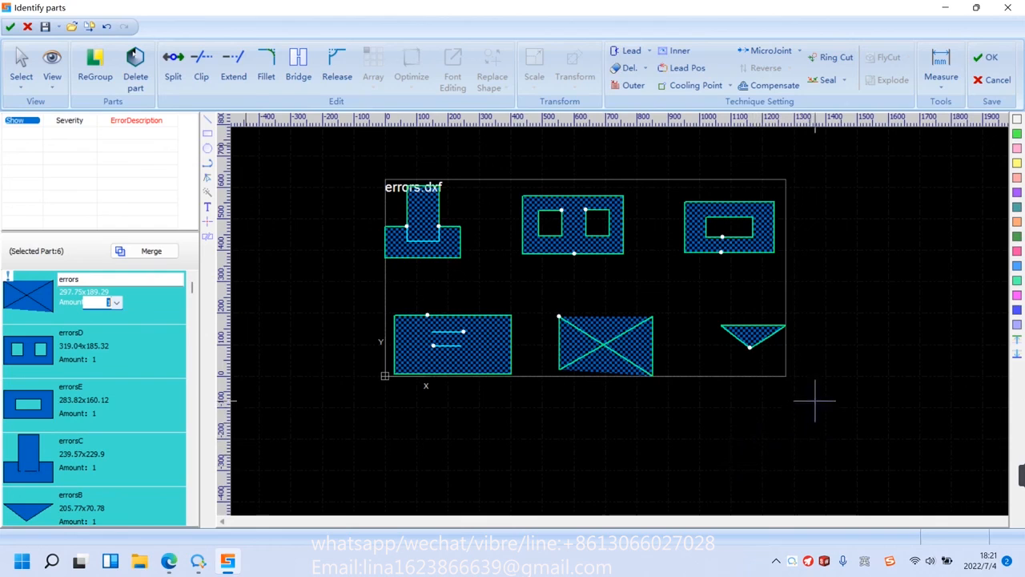
mouse_move(1017, 474)
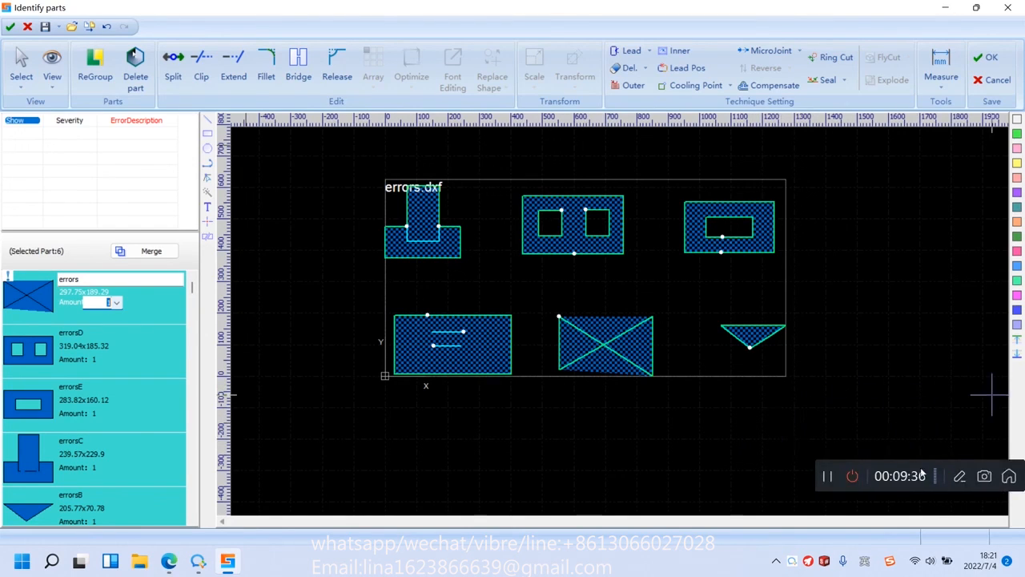